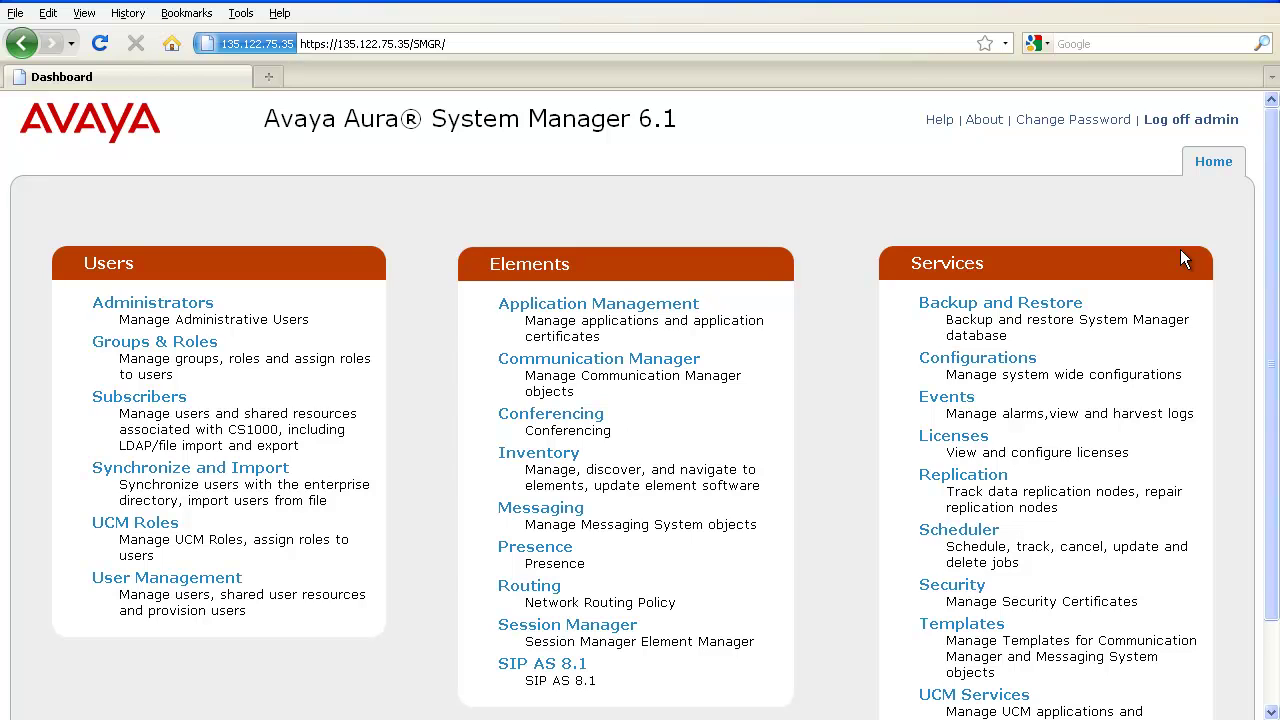
# Add and commit a new routing domain core.avaya.com of type sip.
pyautogui.click(553, 585)
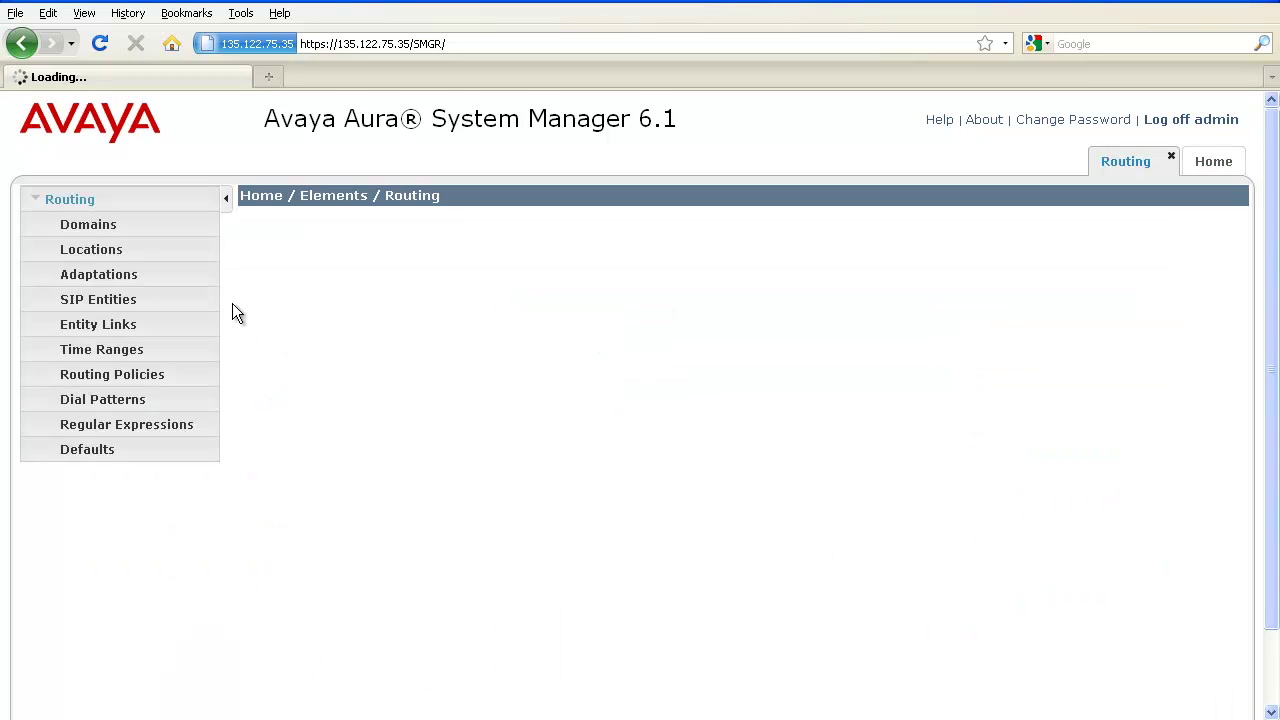
pyautogui.click(112, 232)
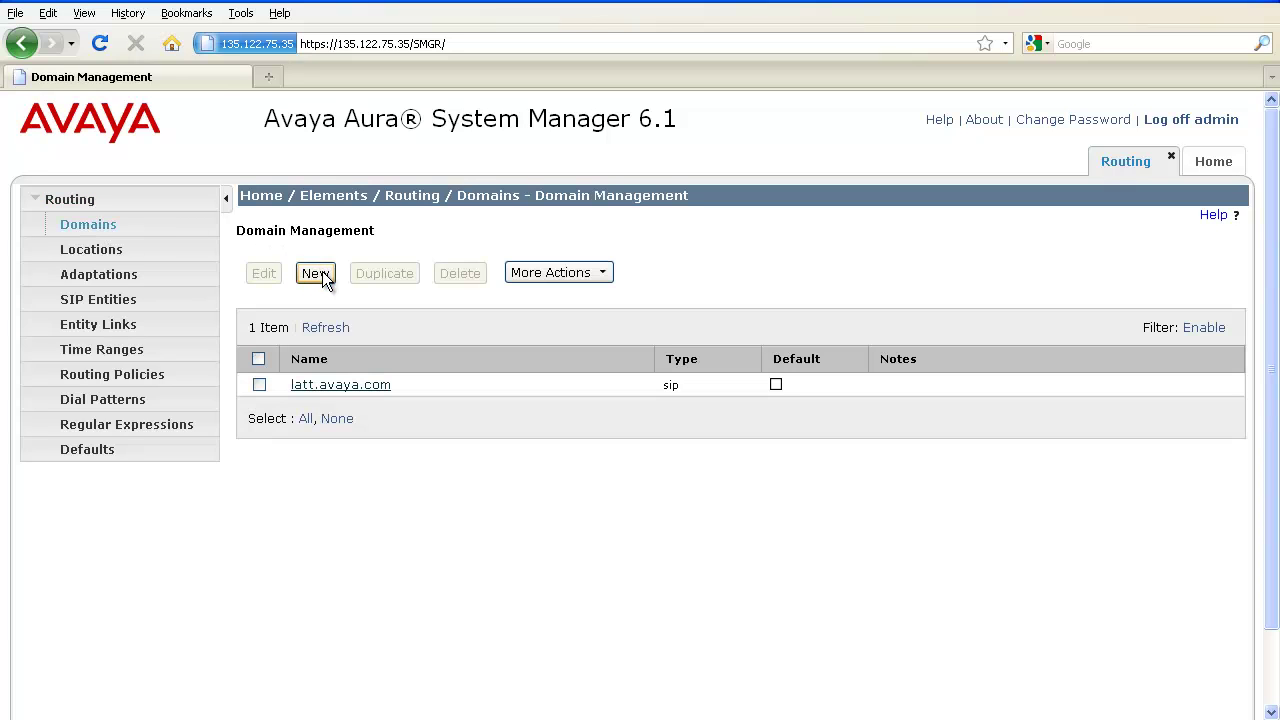
pyautogui.click(322, 272)
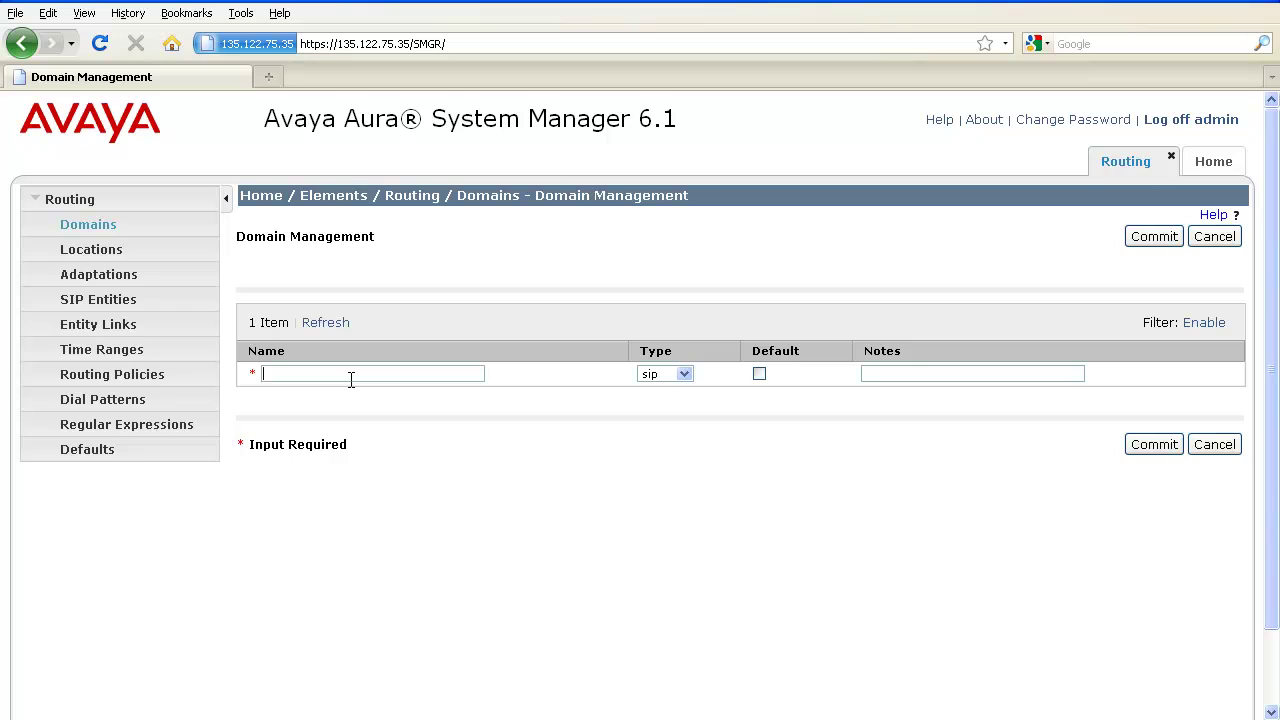
pyautogui.write('core')
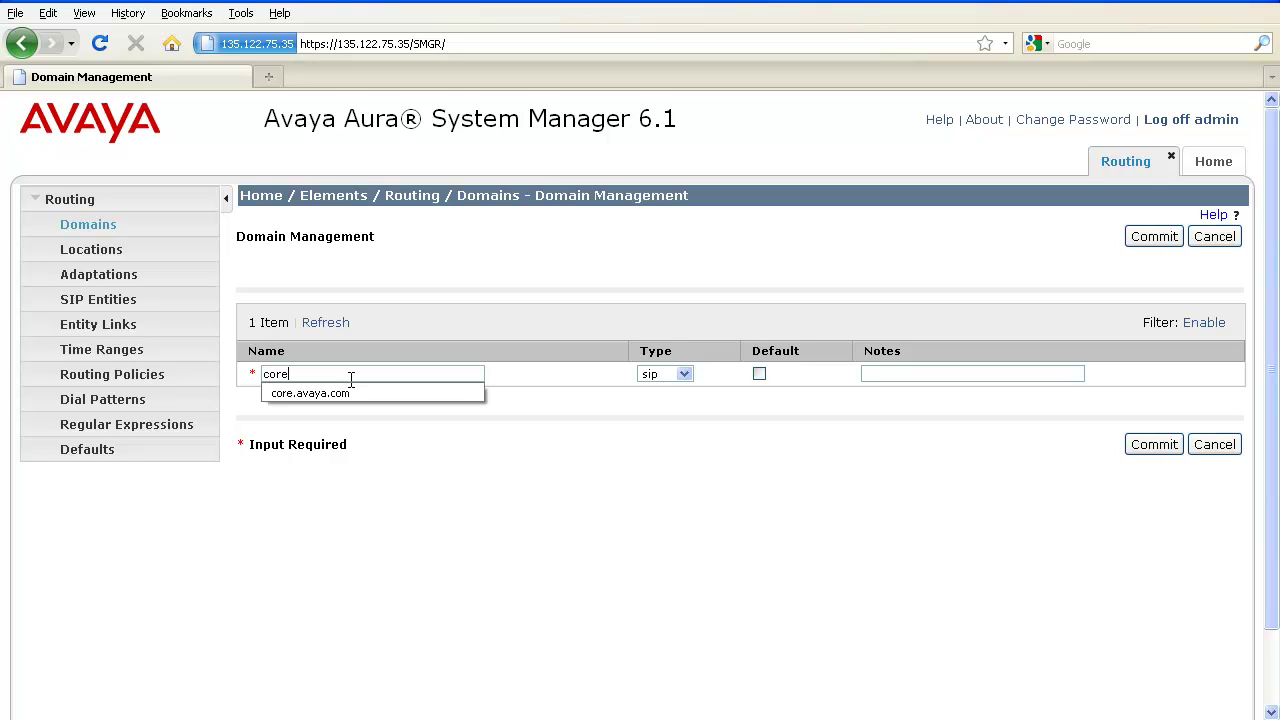
pyautogui.write('.avaya.com')
pyautogui.click(662, 379)
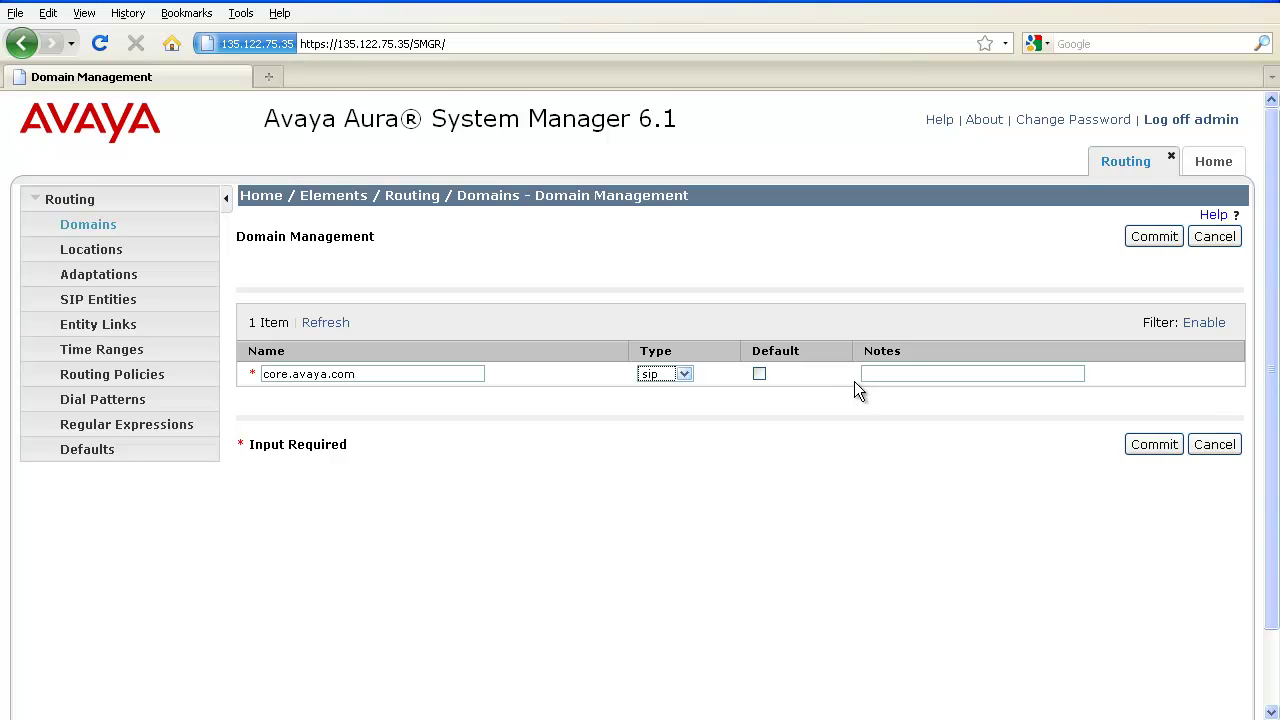
pyautogui.click(1140, 447)
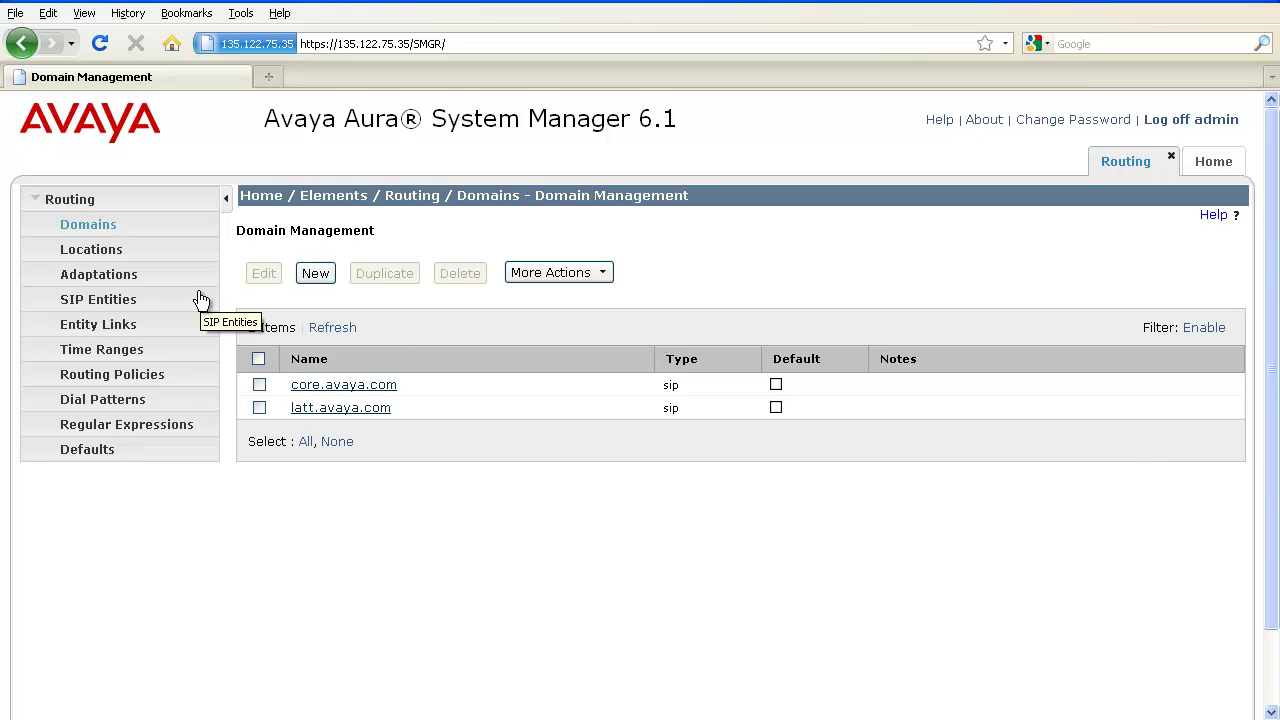
# Start a new SIP entity named SM2 with IP address 135.122.75.39, scrolling to the Port section.
pyautogui.click(129, 304)
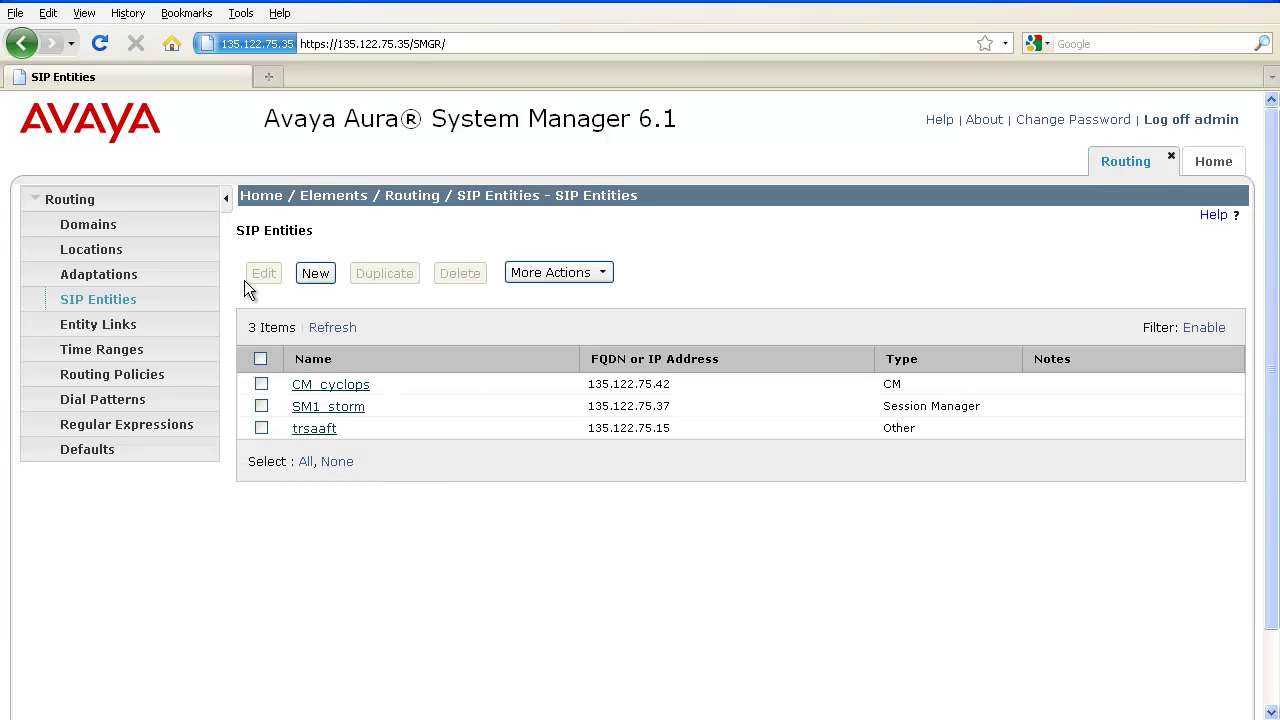
pyautogui.click(308, 276)
pyautogui.click(312, 269)
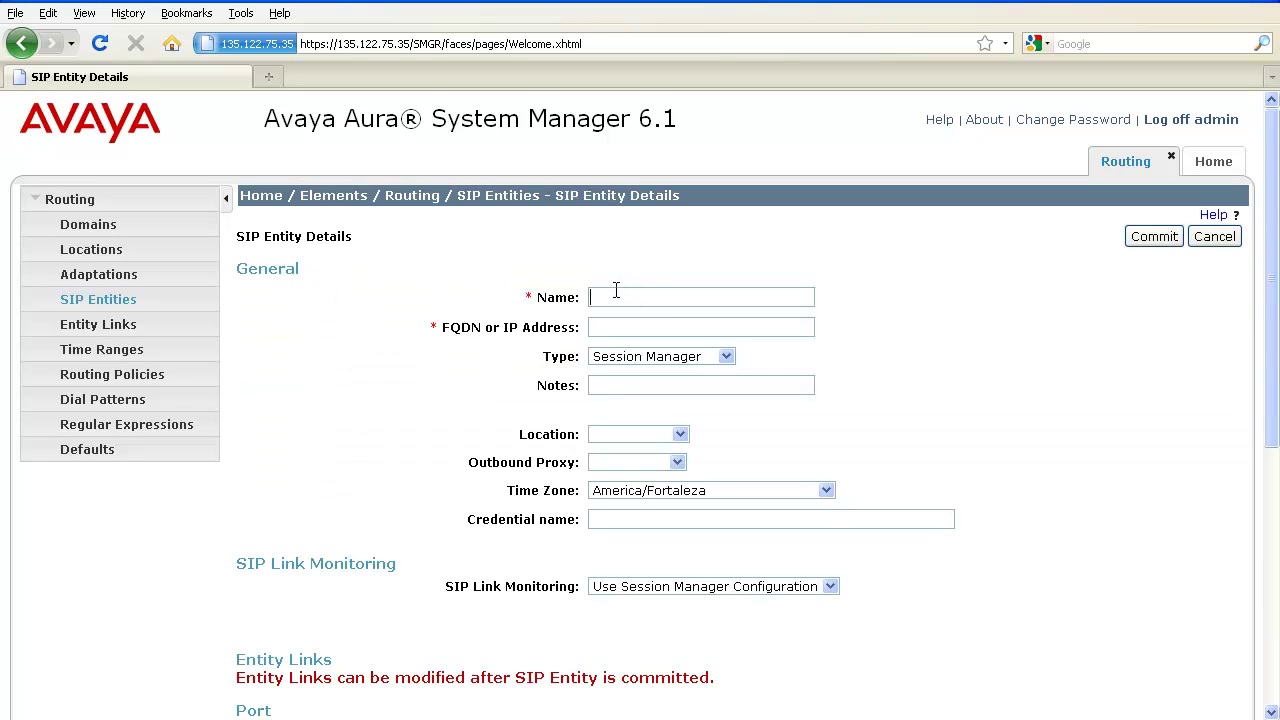
pyautogui.write('SM2')
pyautogui.click(620, 326)
pyautogui.write('135')
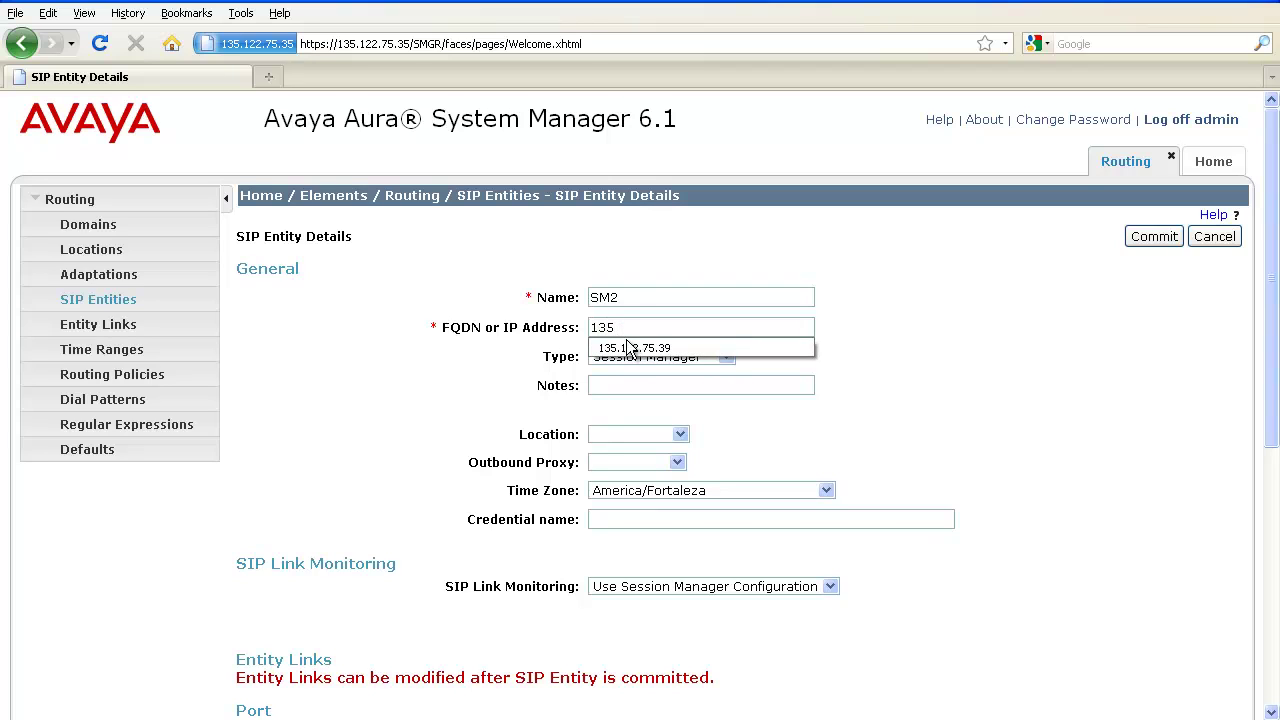
pyautogui.click(634, 348)
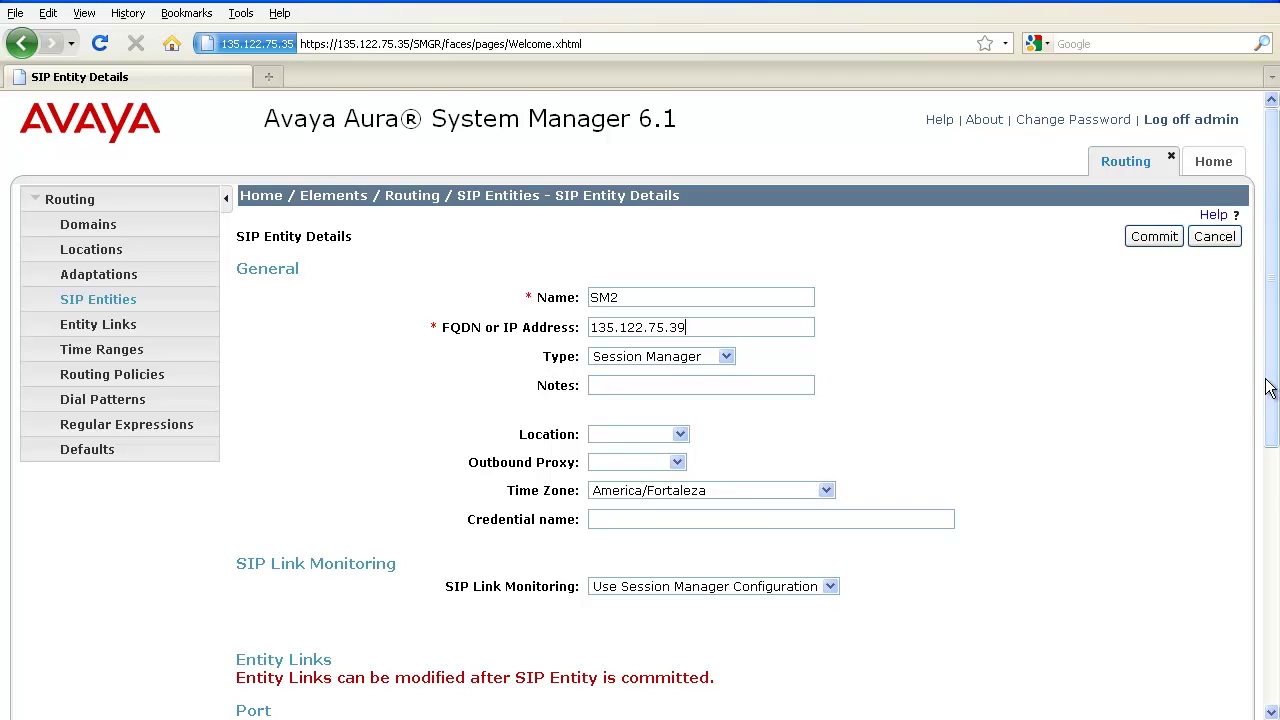
pyautogui.moveTo(1266, 386); pyautogui.dragTo(1276, 562)
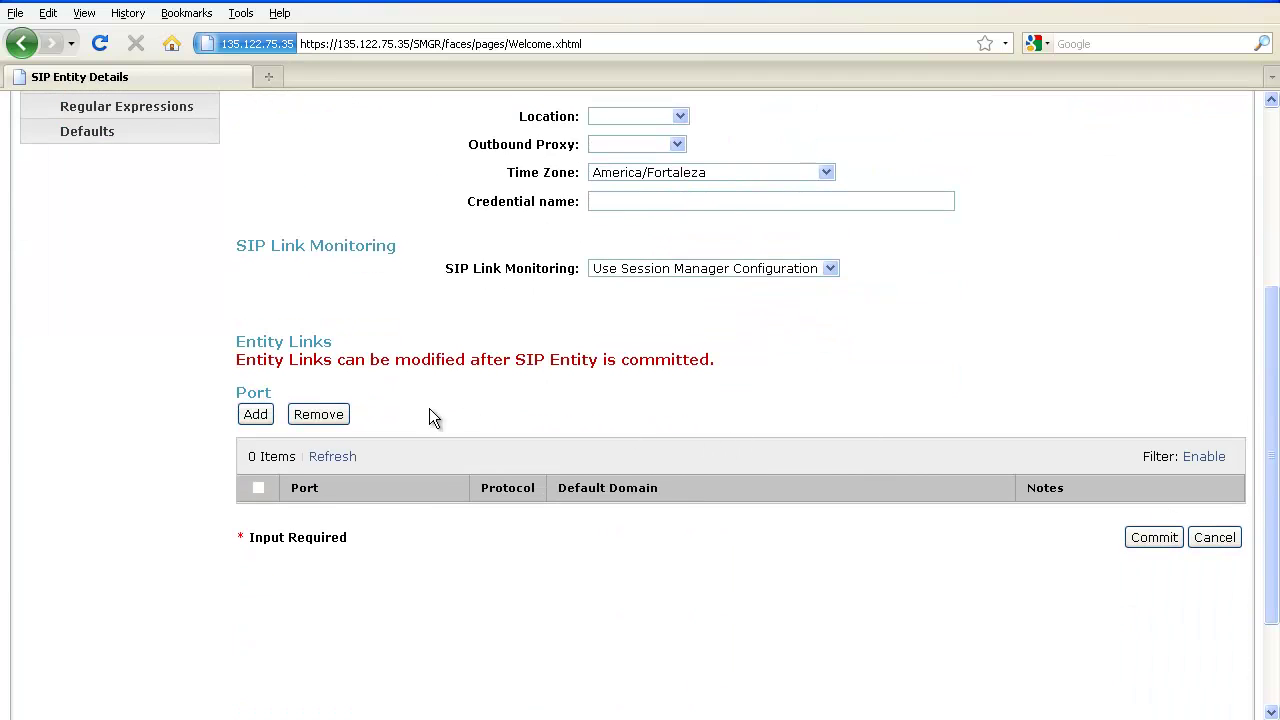
# Add ports 5061 TLS and 5060 TCP with default domain latt.avaya.com, then commit SM2.
pyautogui.click(256, 415)
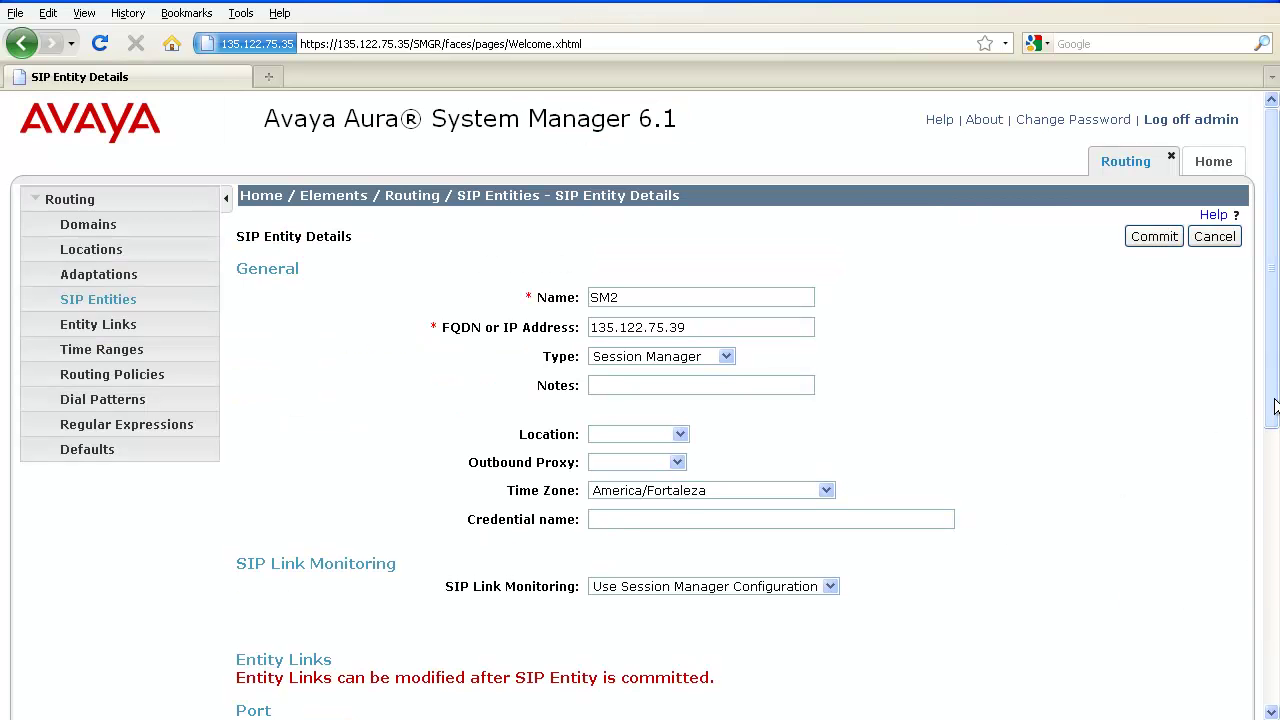
pyautogui.moveTo(1268, 405); pyautogui.dragTo(1275, 550)
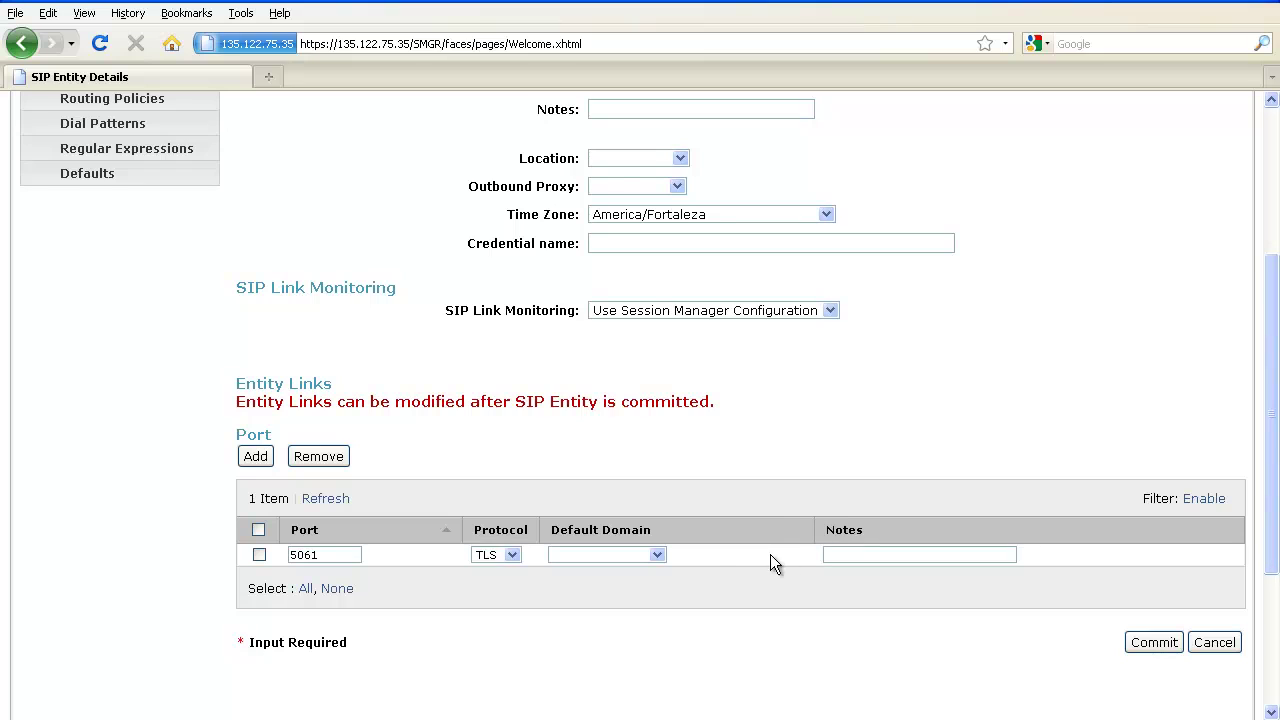
pyautogui.click(657, 555)
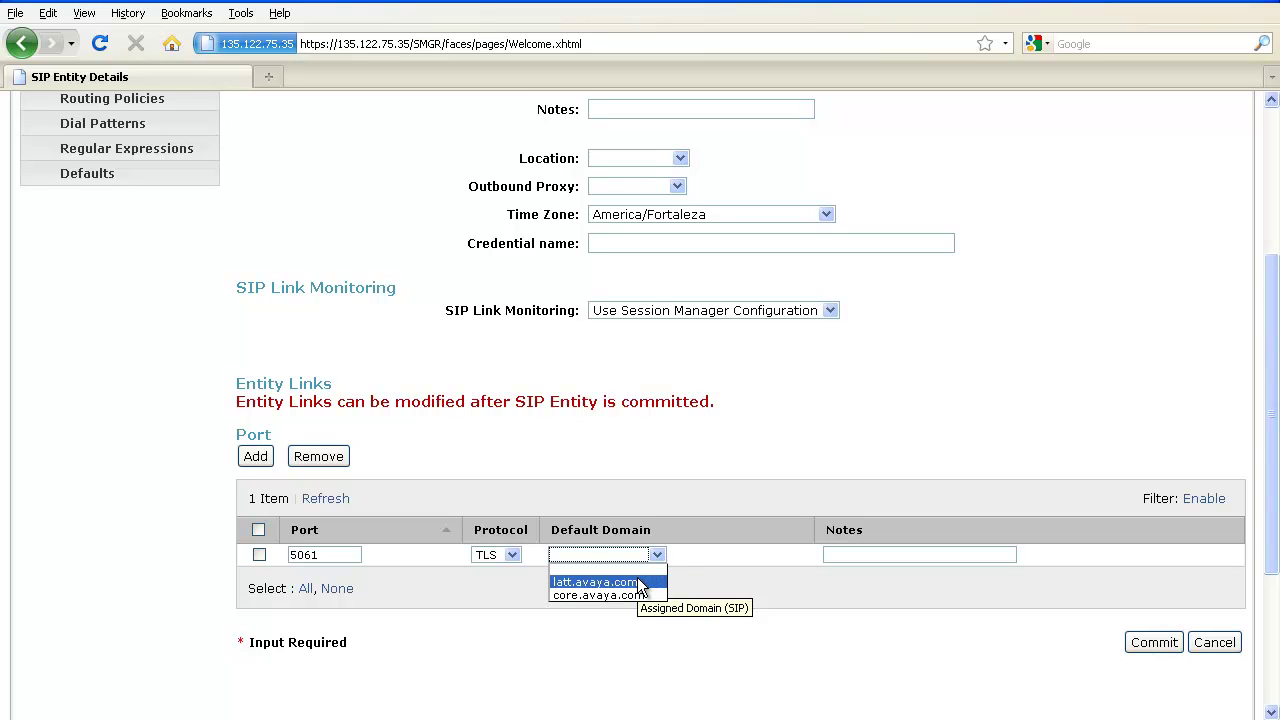
pyautogui.click(636, 581)
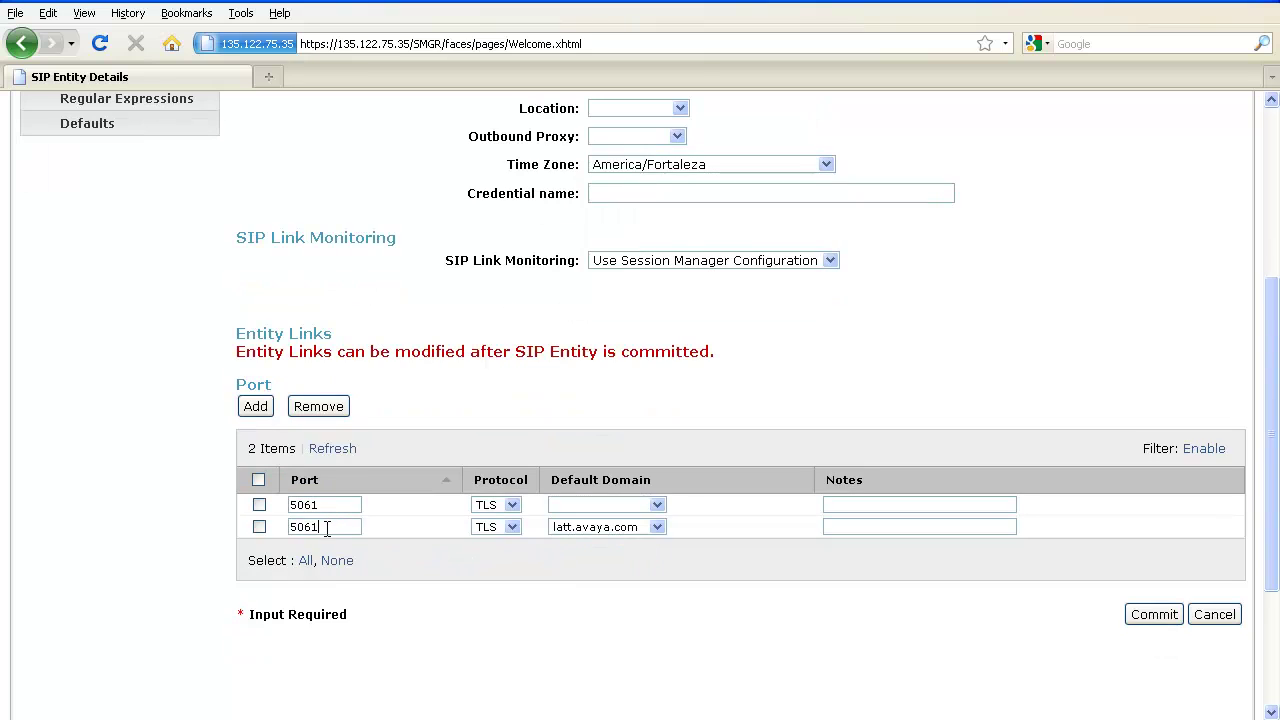
pyautogui.press('BackSpace')
pyautogui.write('0')
pyautogui.click(510, 526)
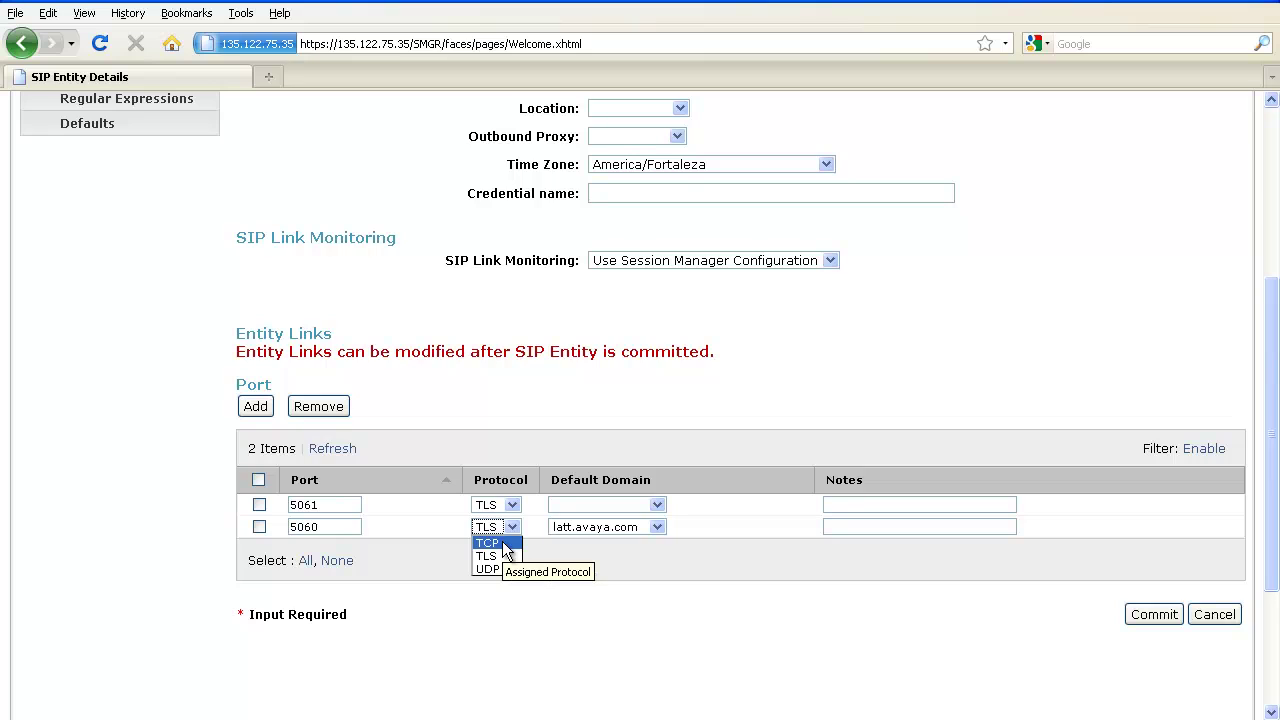
pyautogui.click(503, 544)
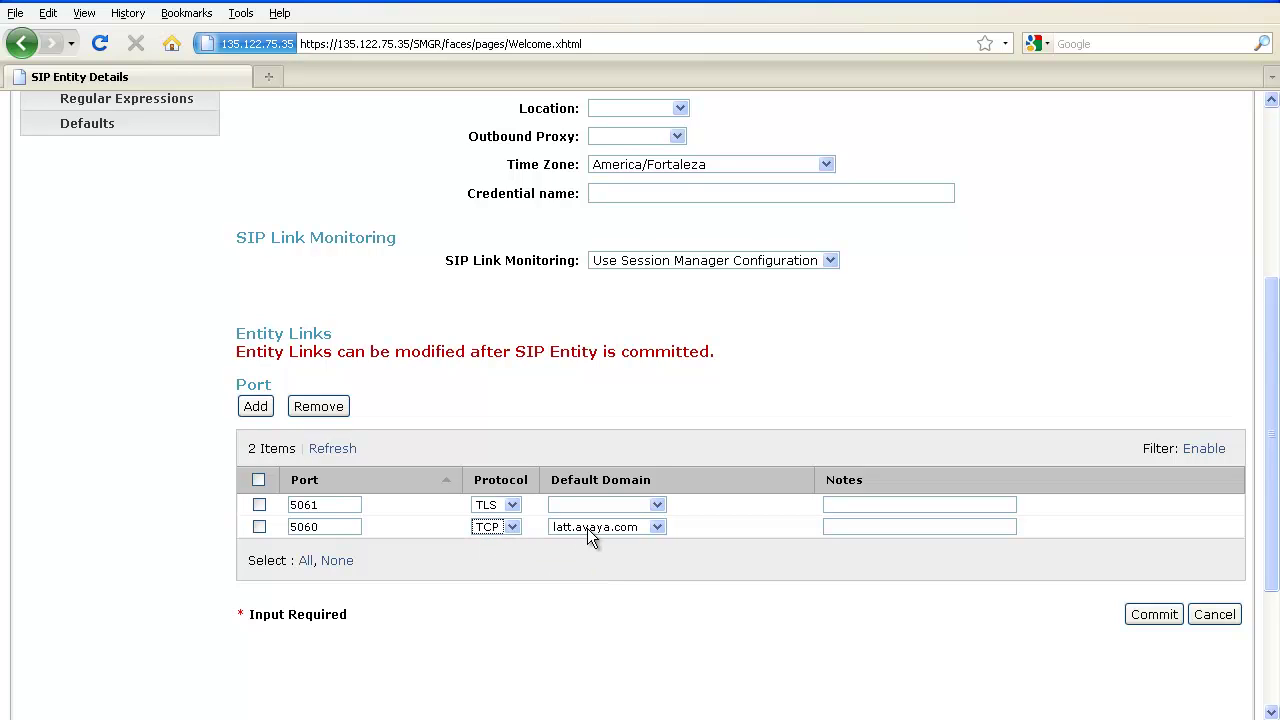
pyautogui.click(657, 505)
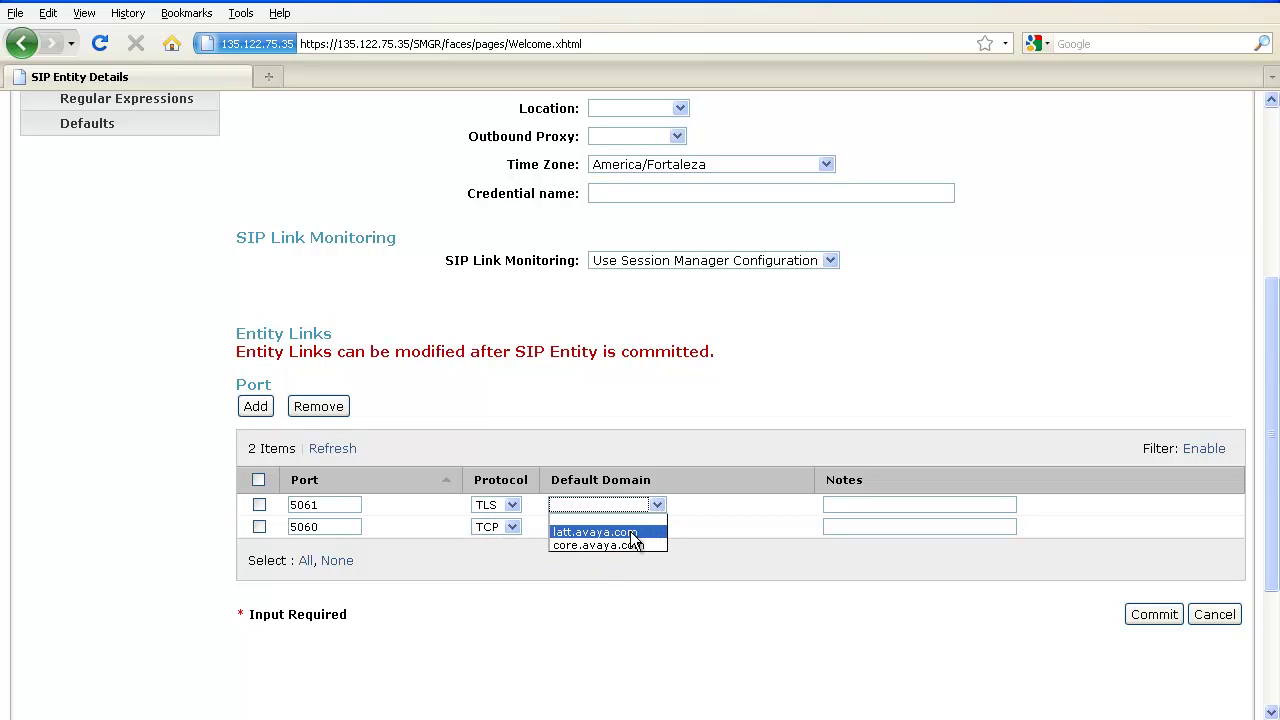
pyautogui.click(632, 533)
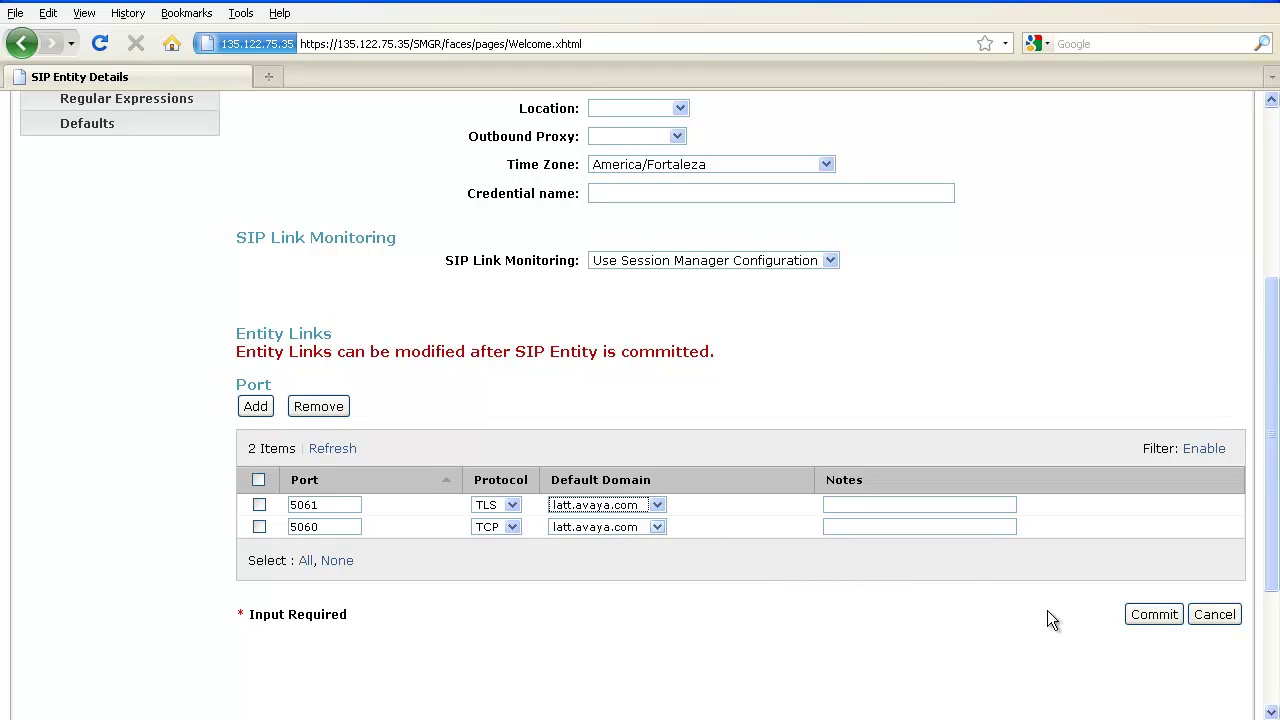
pyautogui.click(1137, 617)
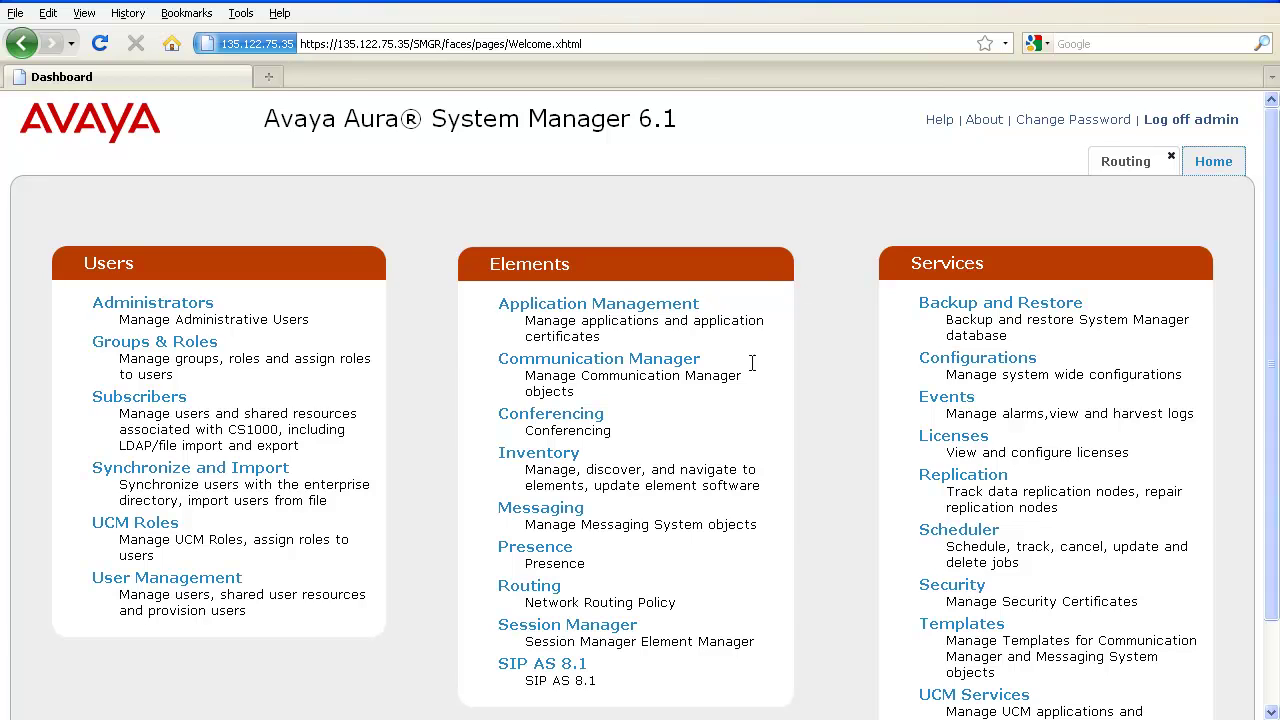
# Start a new Session Manager instance using SIP entity SM2.
pyautogui.click(626, 630)
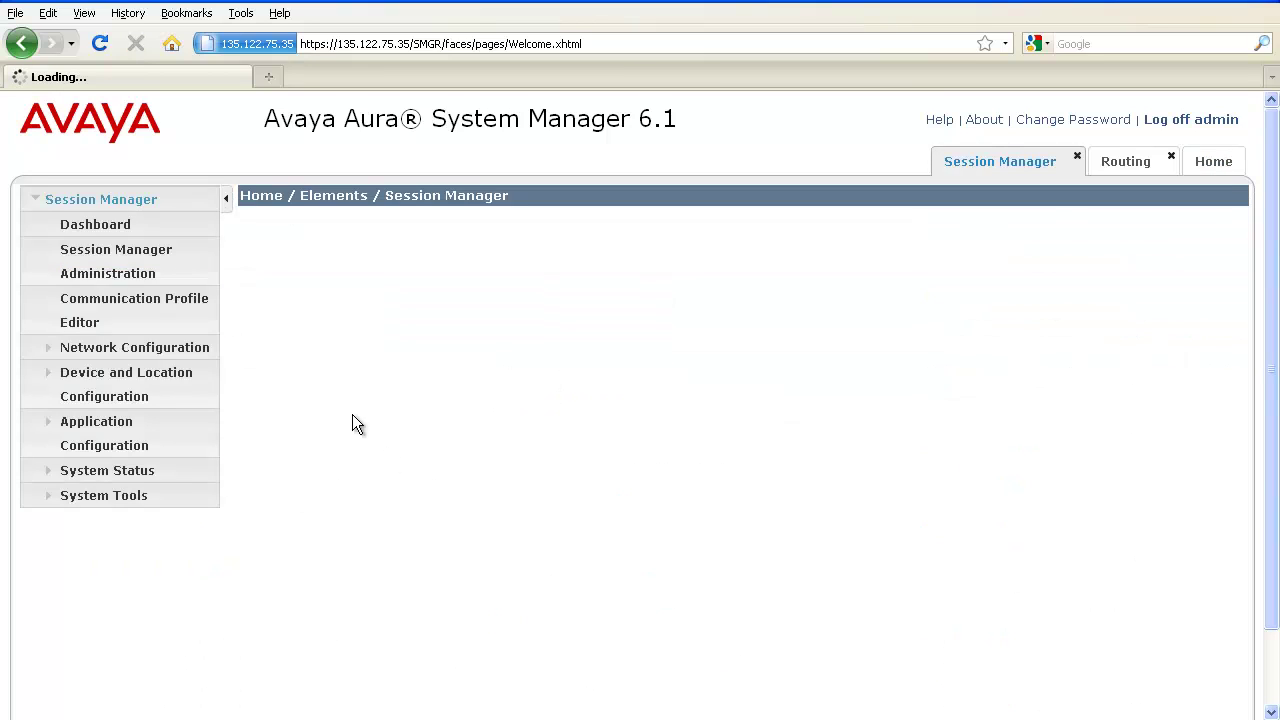
pyautogui.click(163, 268)
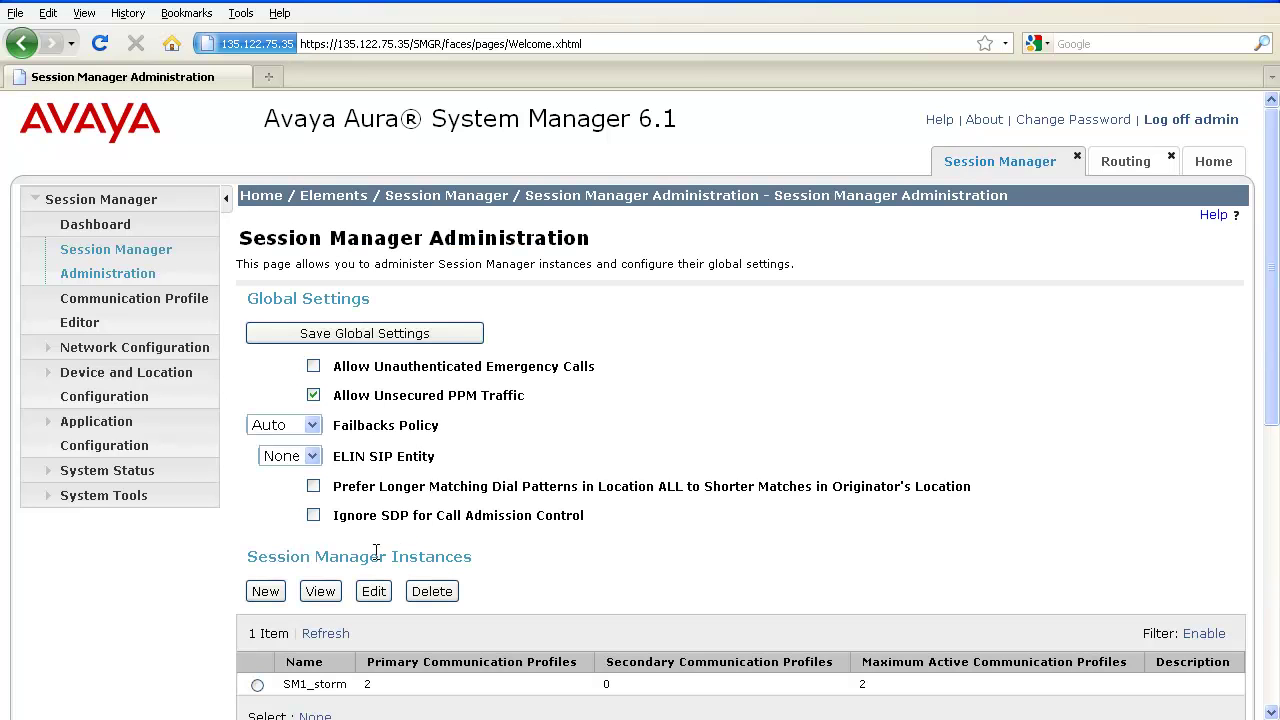
pyautogui.click(268, 593)
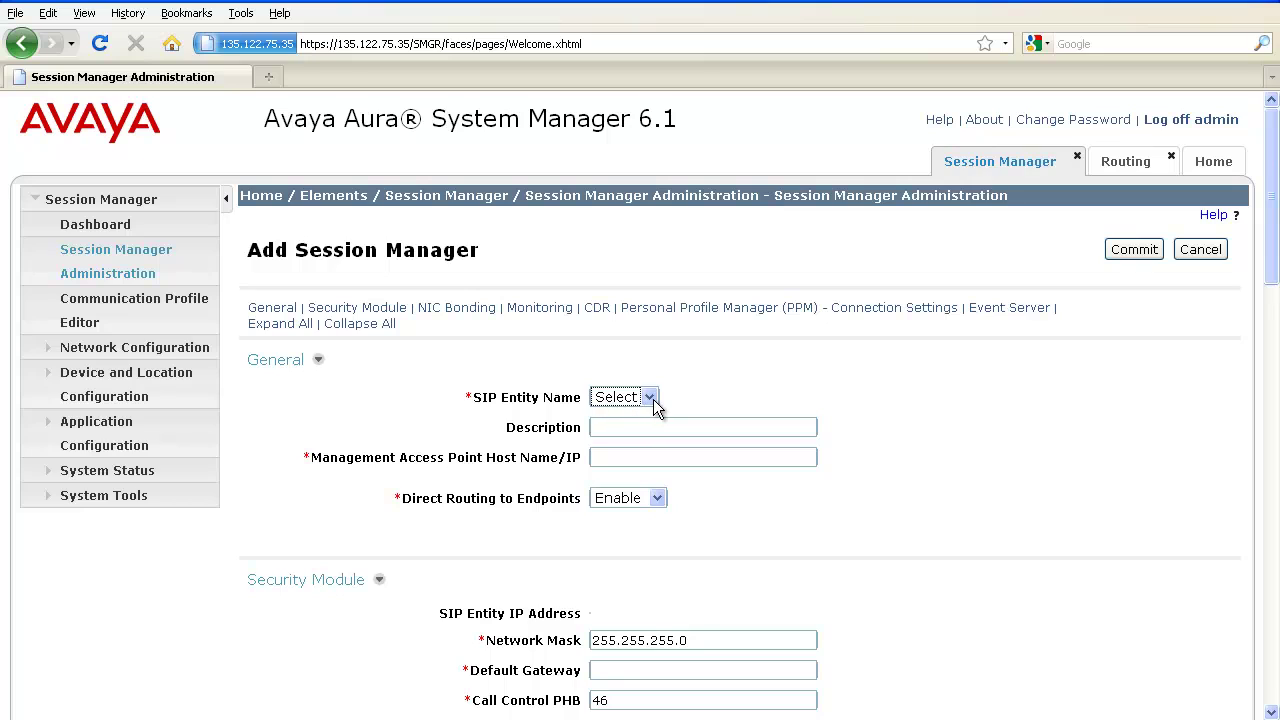
pyautogui.click(651, 399)
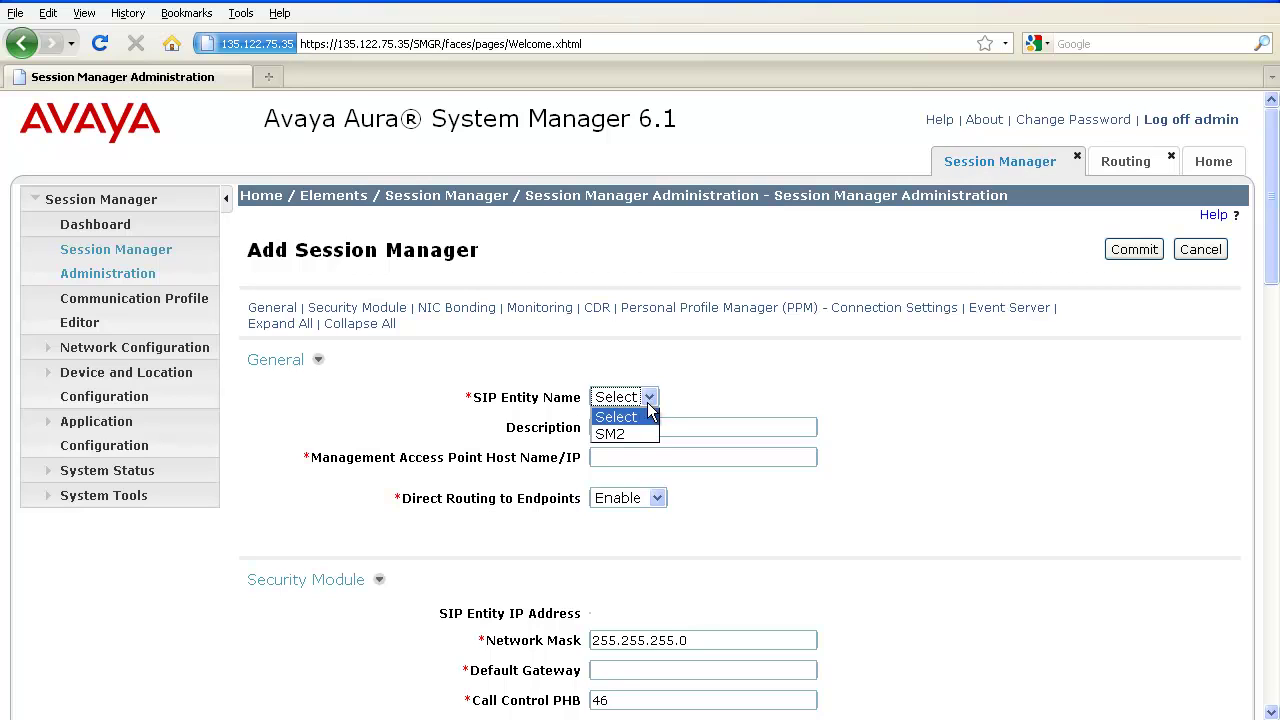
pyautogui.click(631, 435)
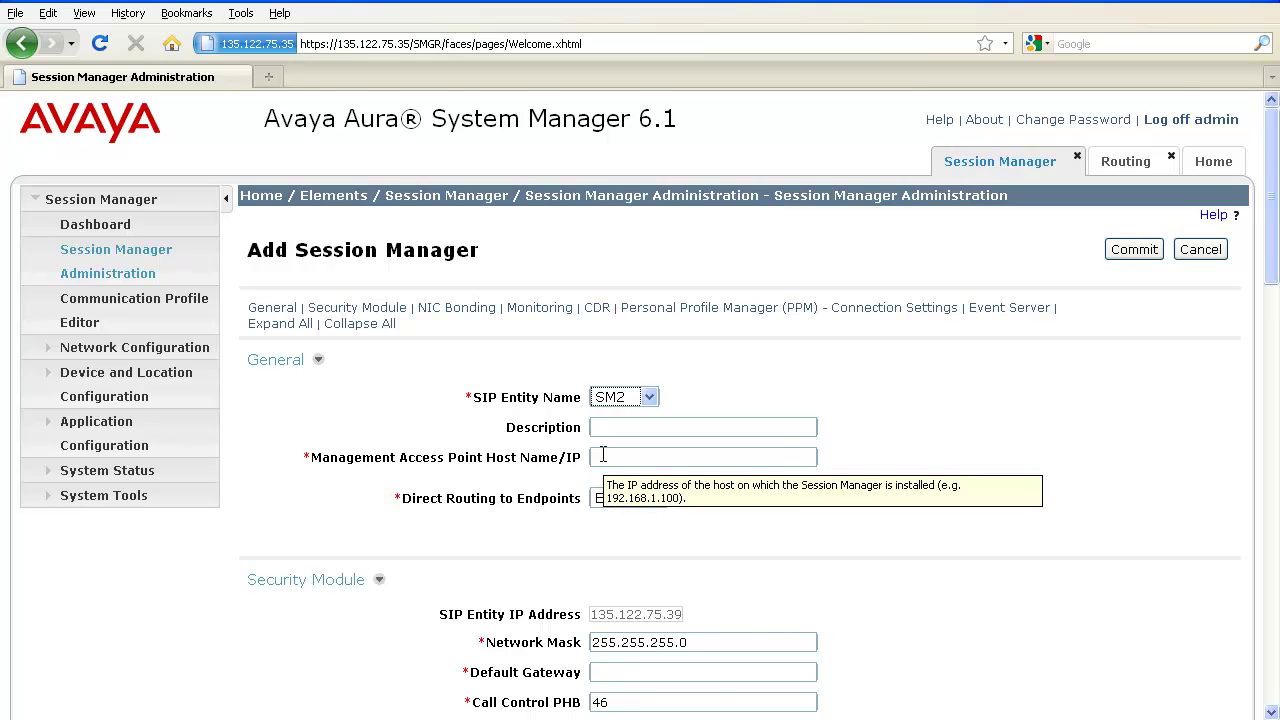
# Enter management IP 135.122.75.38, network mask 255.255.255.128 and default gateway 135.122.75.1.
pyautogui.write('135')
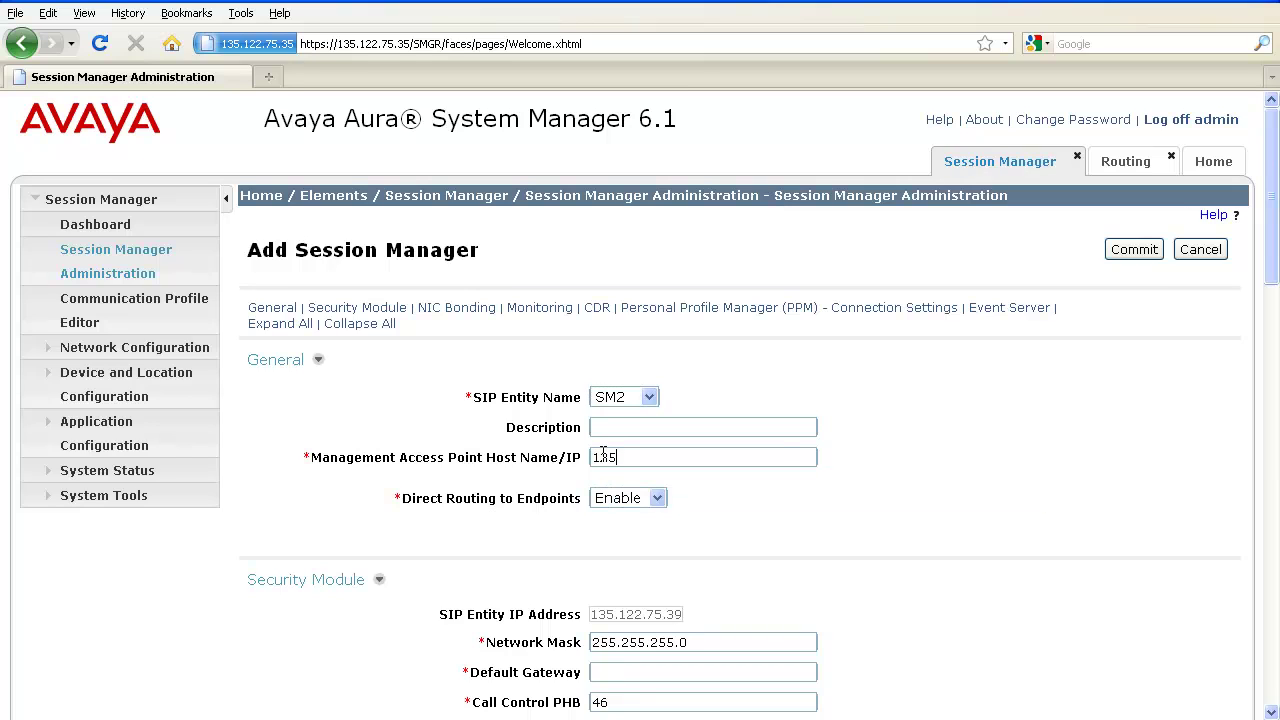
pyautogui.write('.122.75.38')
pyautogui.moveTo(1272, 292); pyautogui.dragTo(1274, 347)
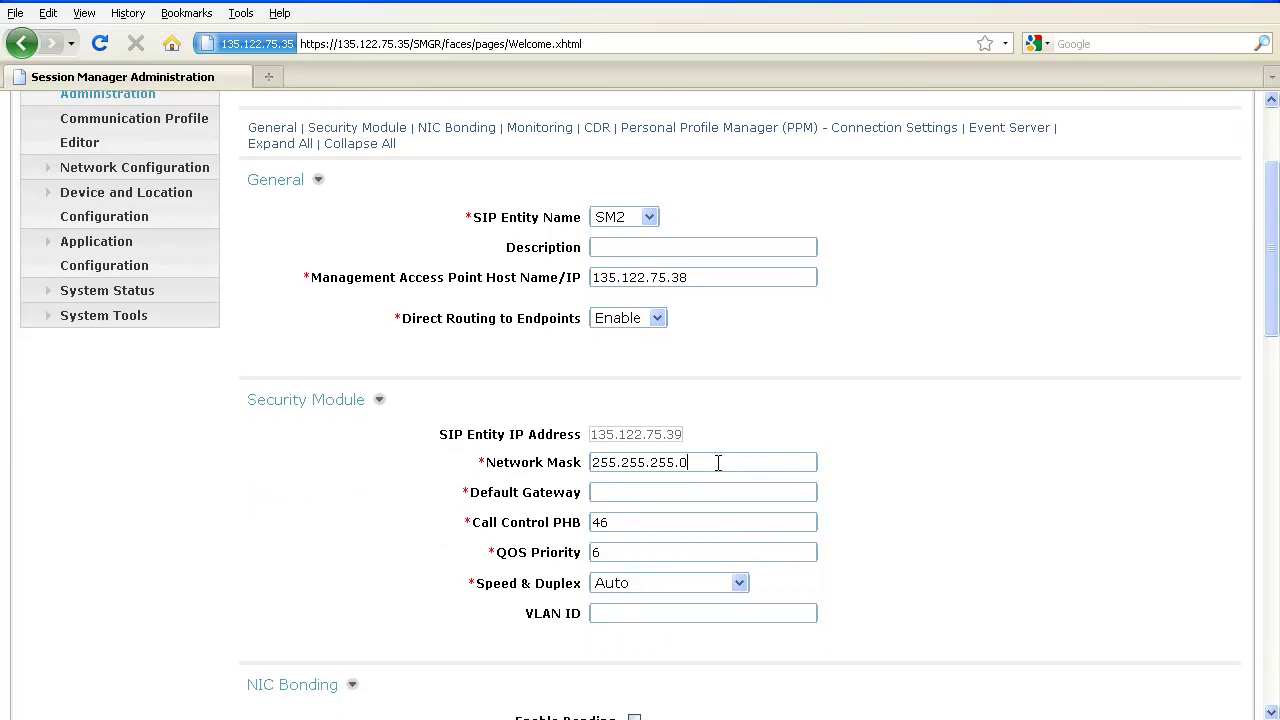
pyautogui.press('BackSpace')
pyautogui.write('128')
pyautogui.write('135')
pyautogui.write('.122.75.1')
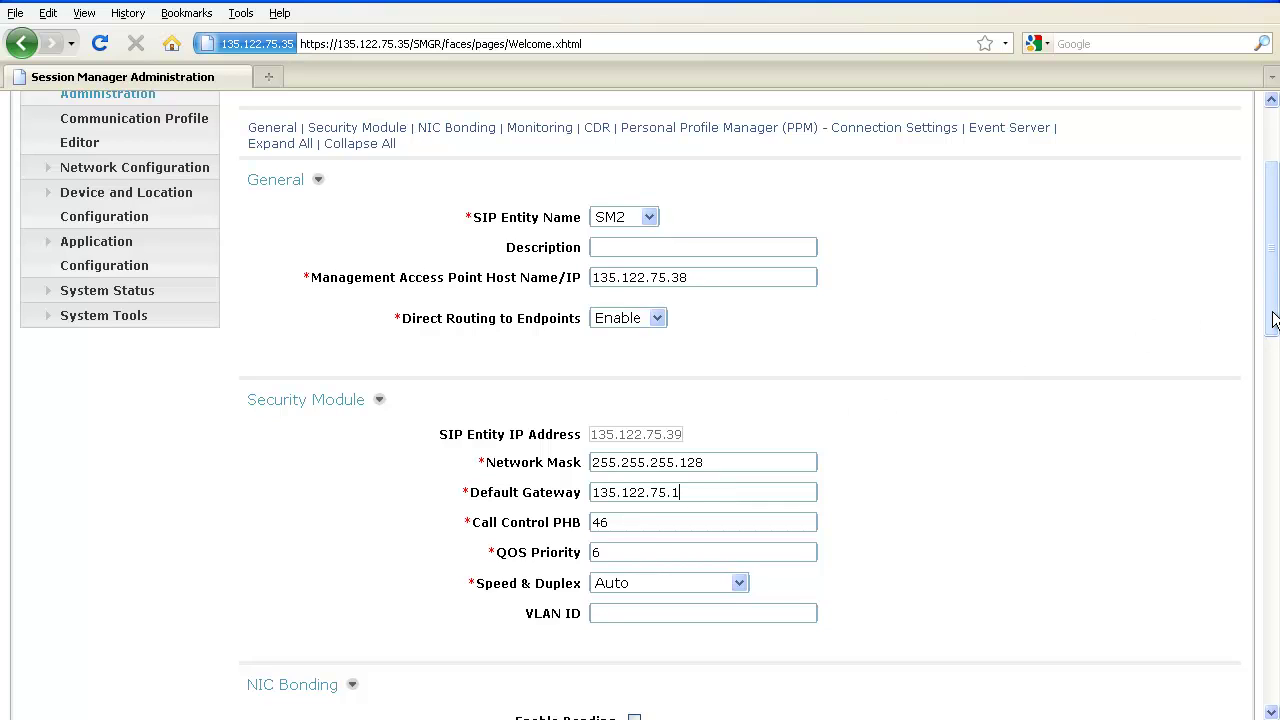
pyautogui.moveTo(1272, 258); pyautogui.dragTo(1276, 206)
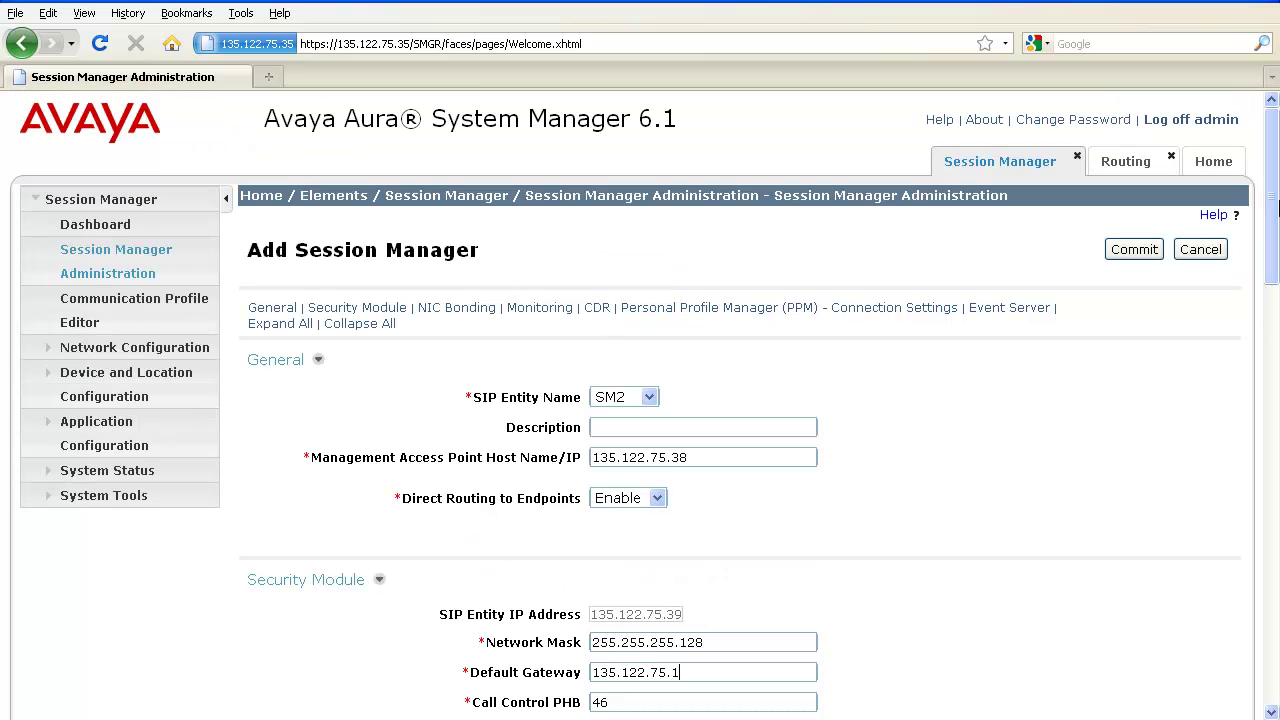
# Commit the new SM2 Session Manager instance.
pyautogui.click(1117, 256)
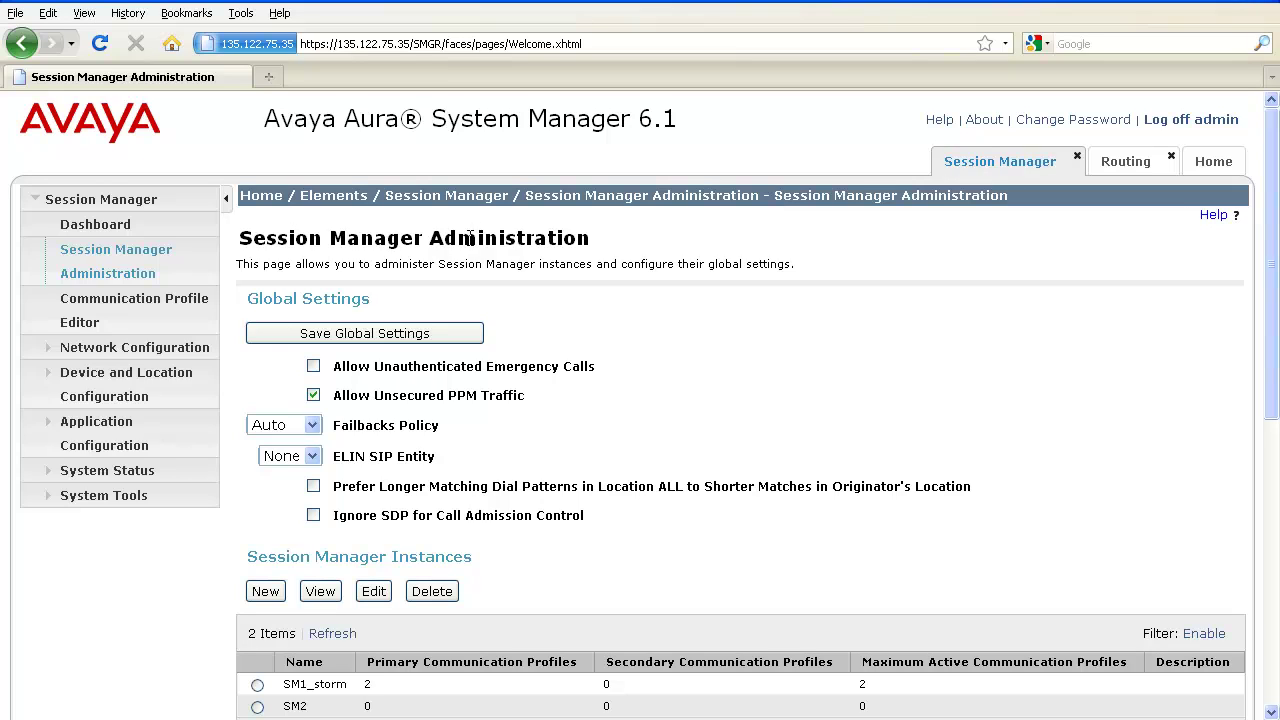
# Check the Session Manager Dashboard for SM2's security module and service status.
pyautogui.click(128, 230)
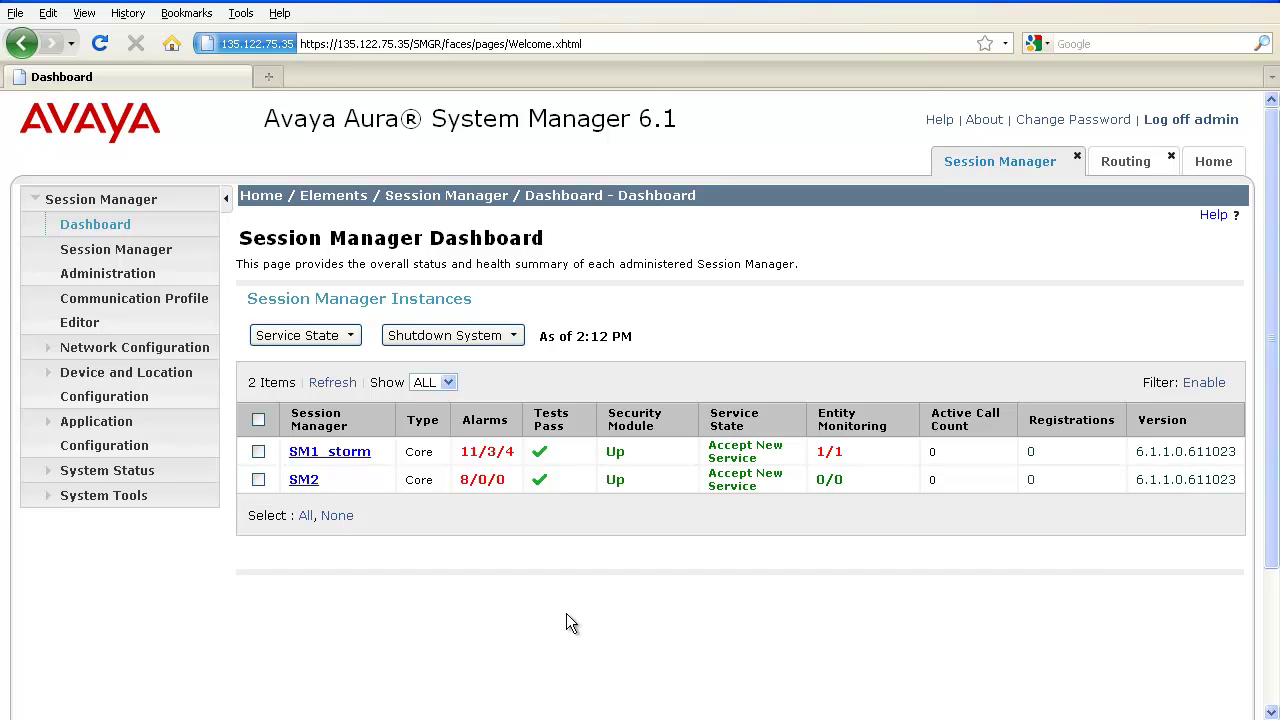
# Run all maintenance tests against SM2 from System Tools > Maintenance Tests.
pyautogui.click(48, 496)
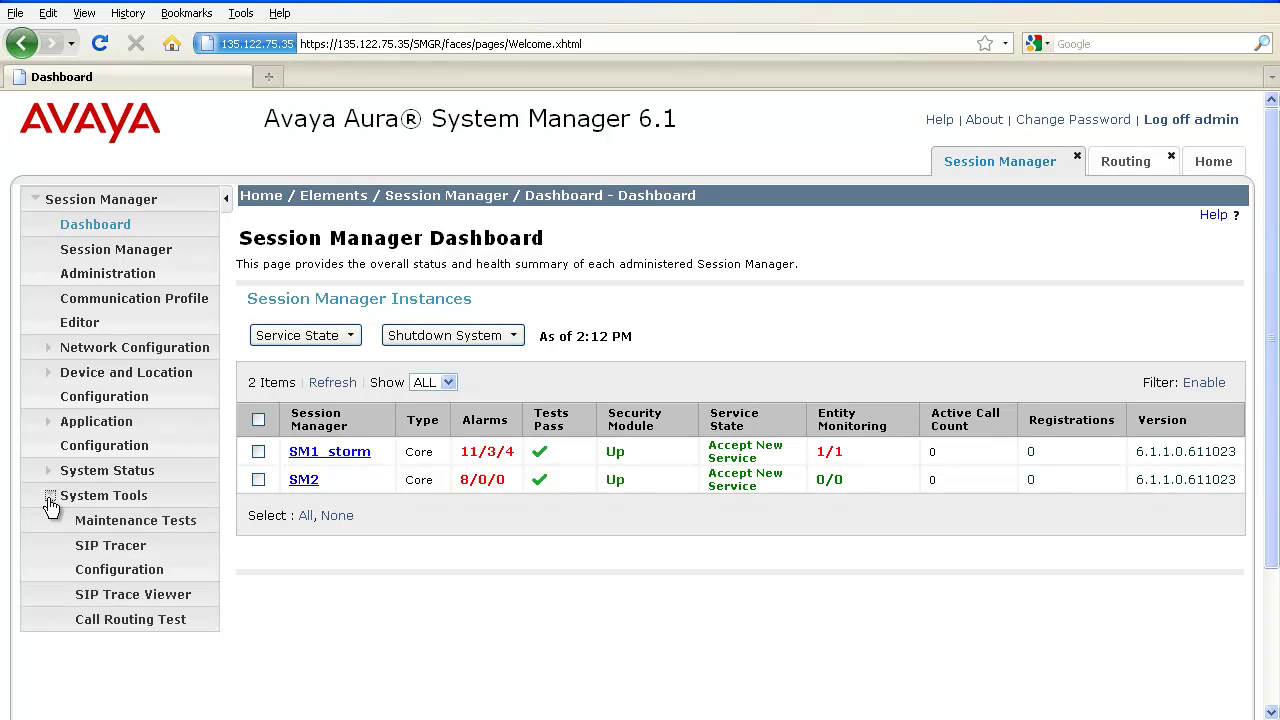
pyautogui.click(86, 524)
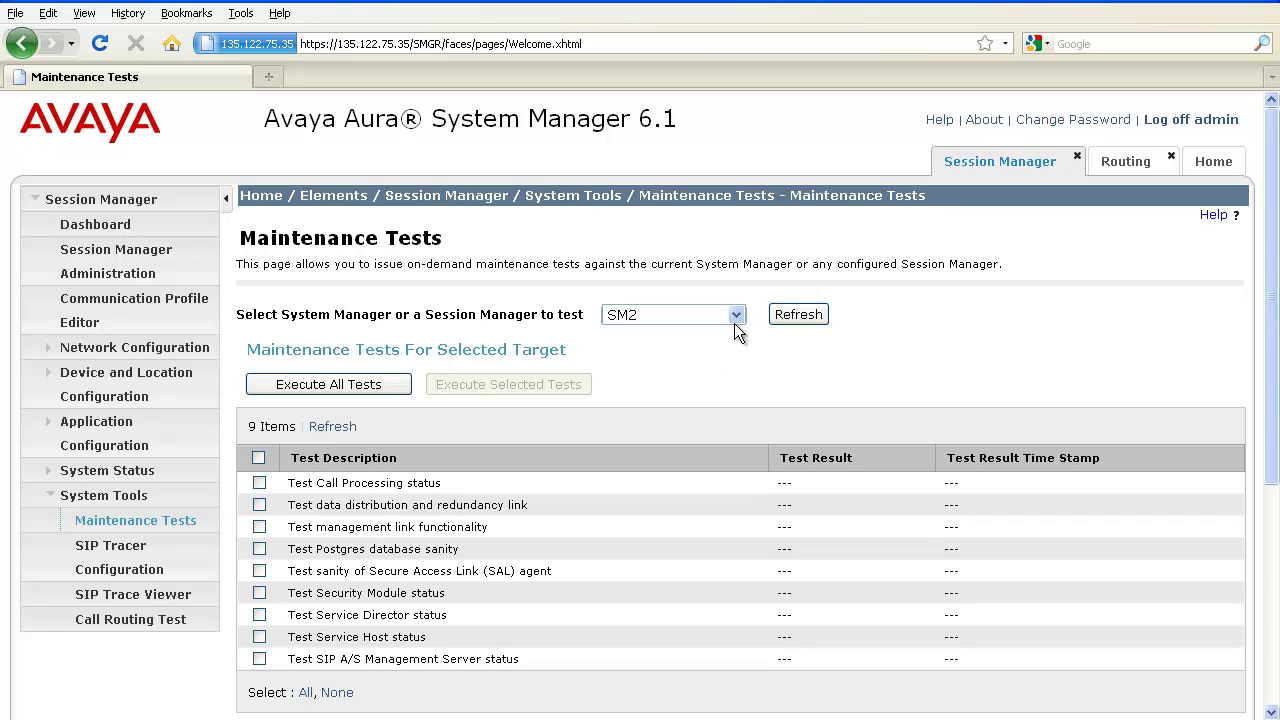
pyautogui.click(735, 322)
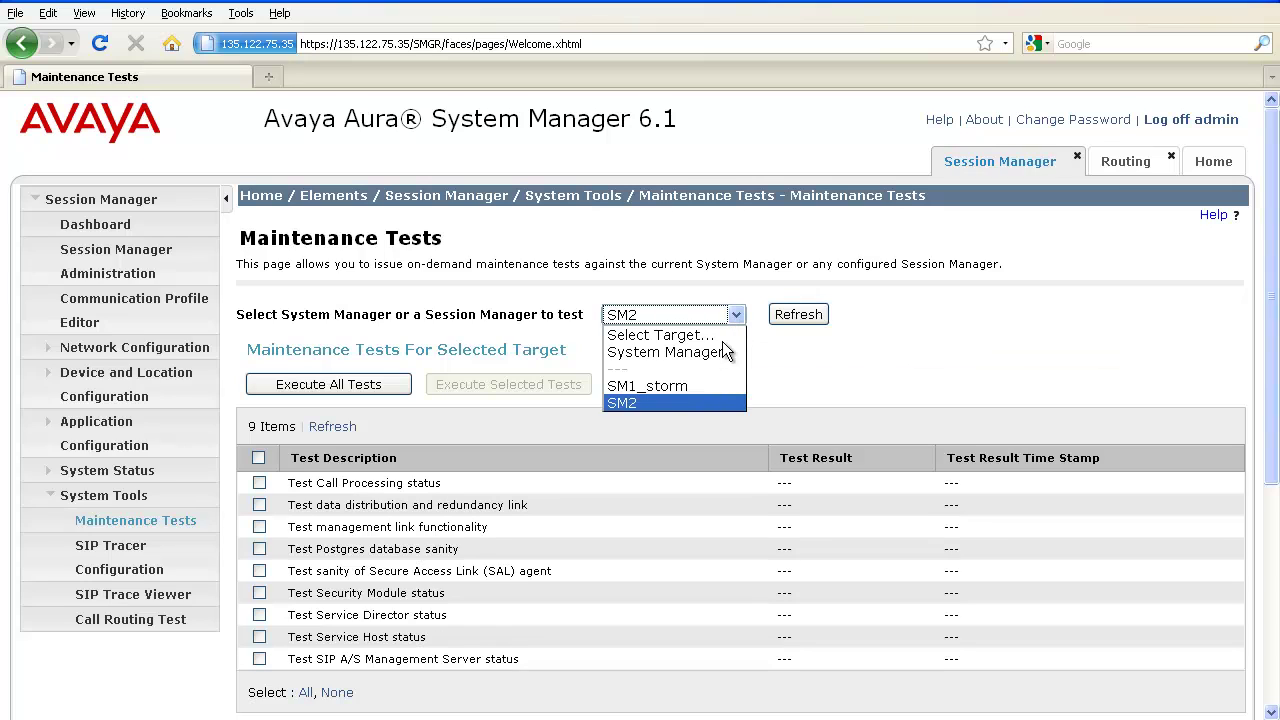
pyautogui.click(674, 404)
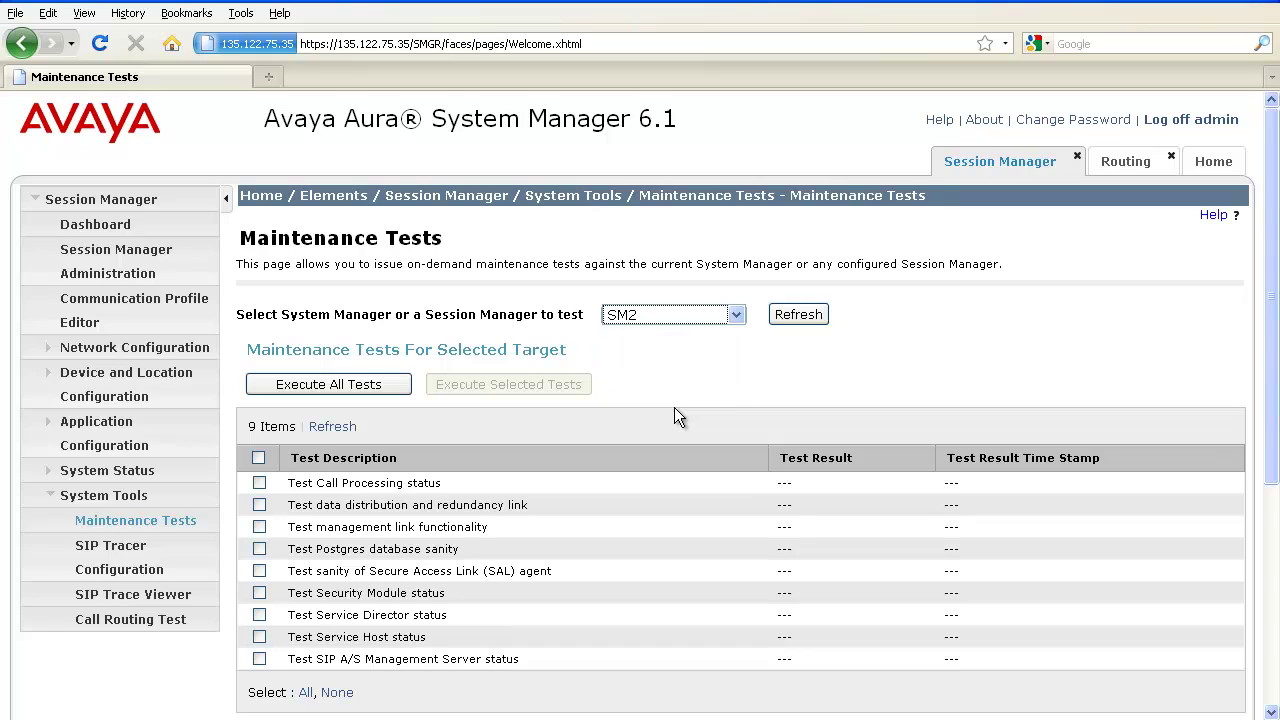
pyautogui.click(371, 386)
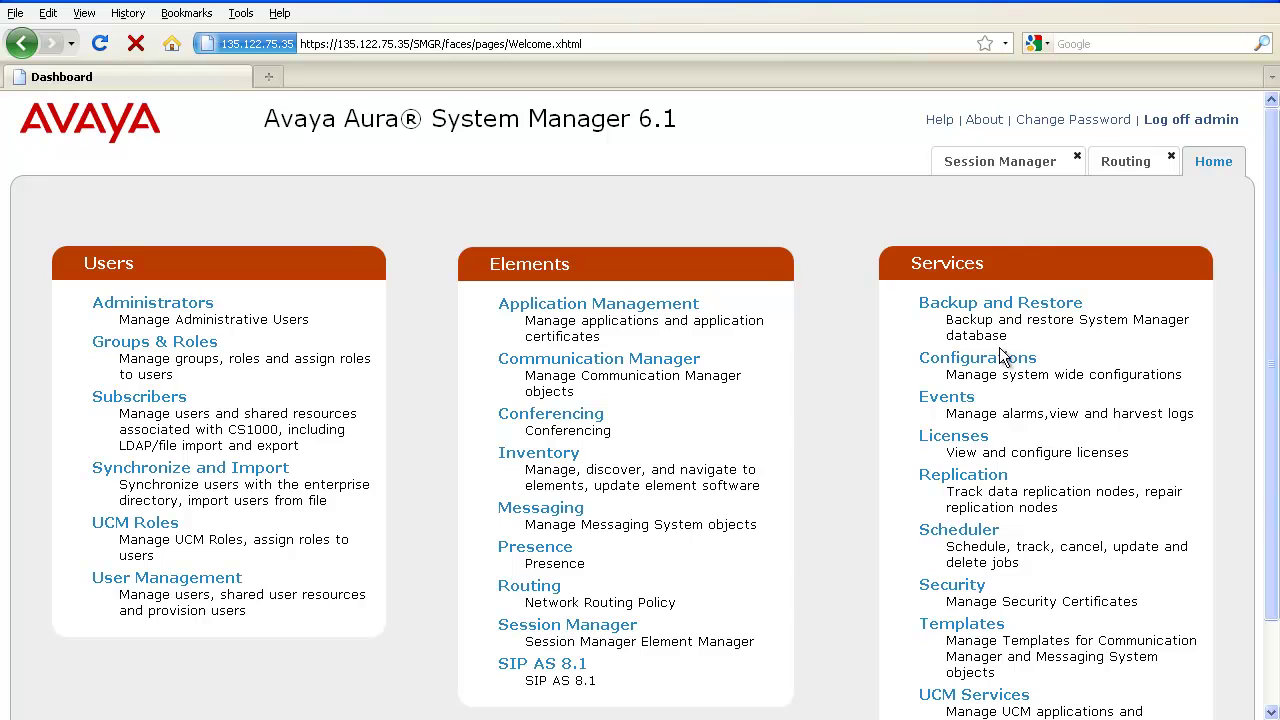
# View the SessionManagers_6.1 replica group nodes under Replication.
pyautogui.click(983, 481)
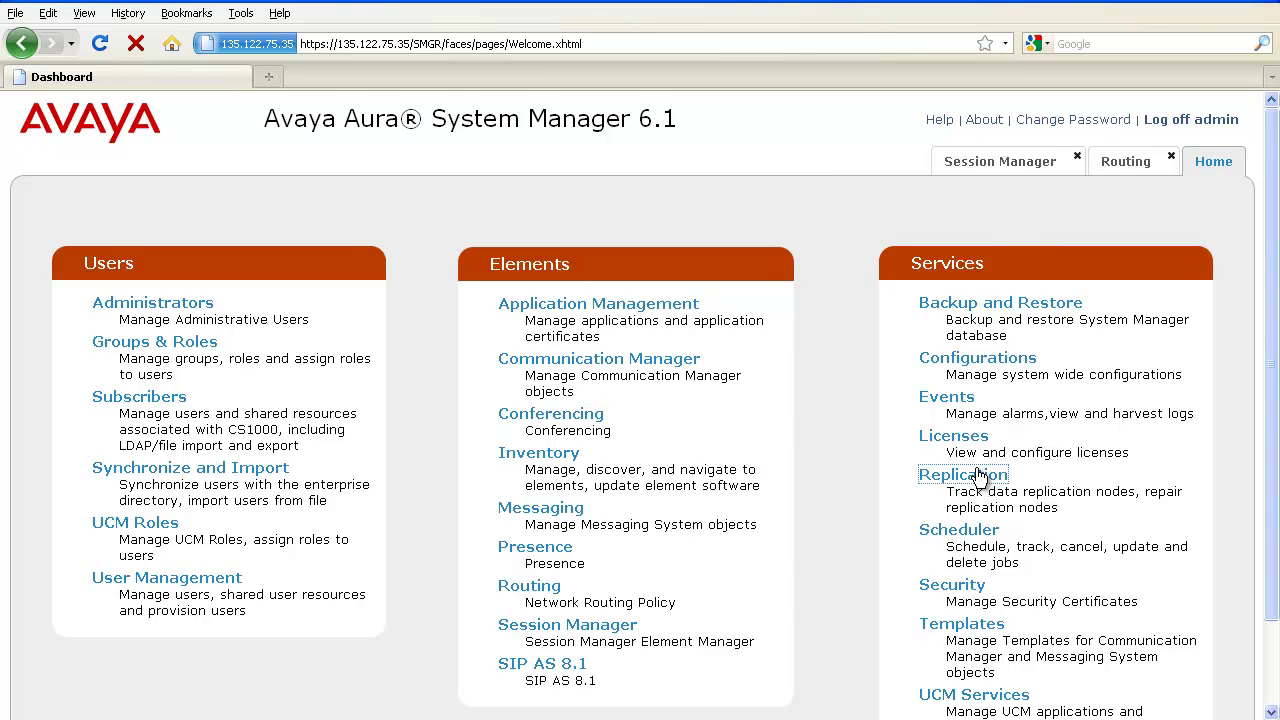
pyautogui.click(424, 508)
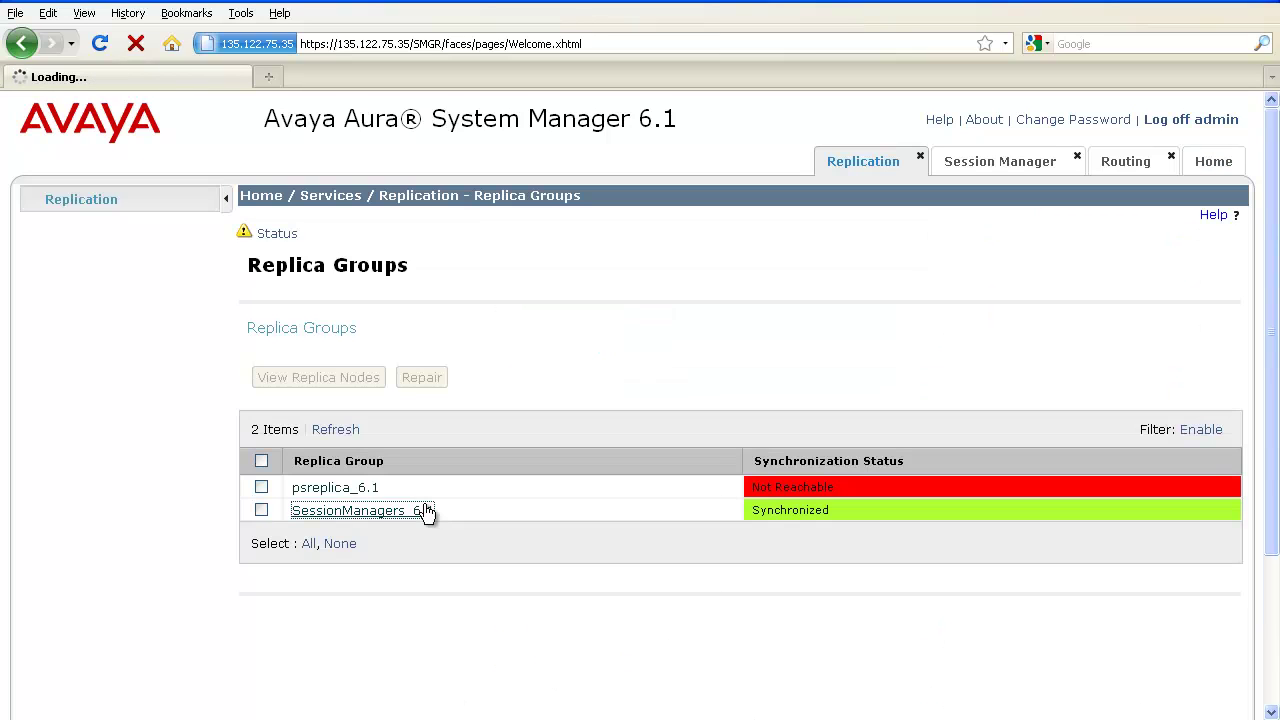